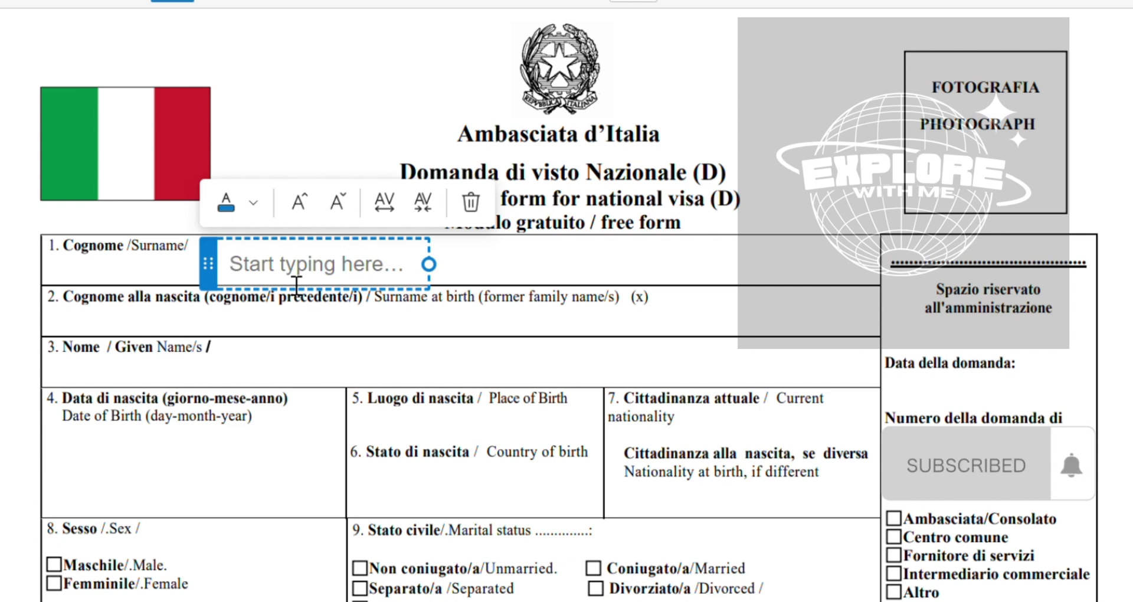
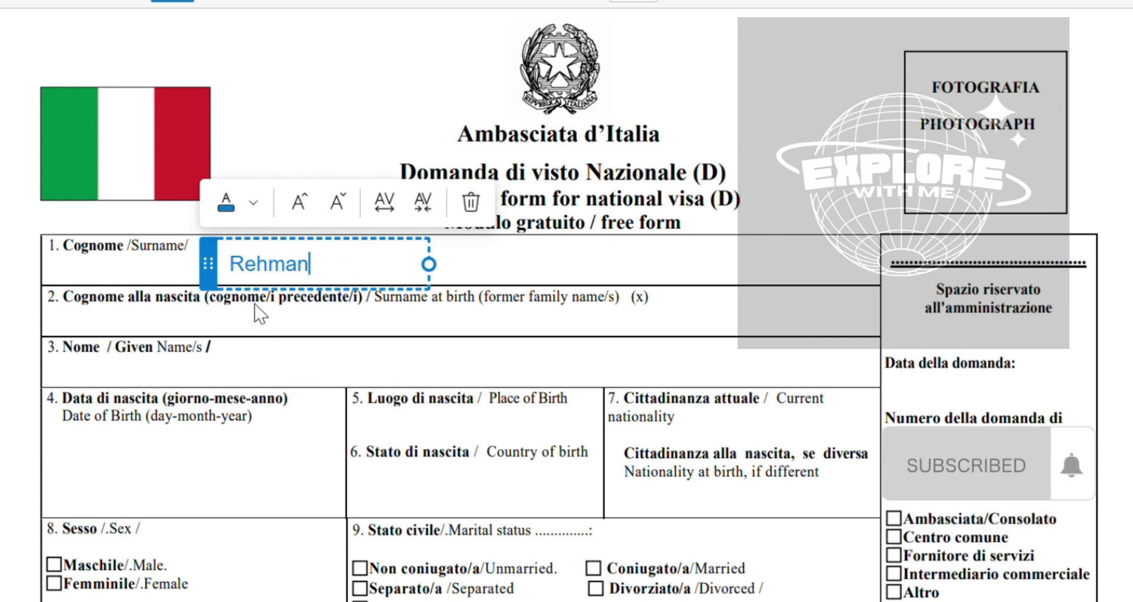
Type the applicant's surname and given name into the Surname and Given Name fields
scroll(332, 337, down, 1)
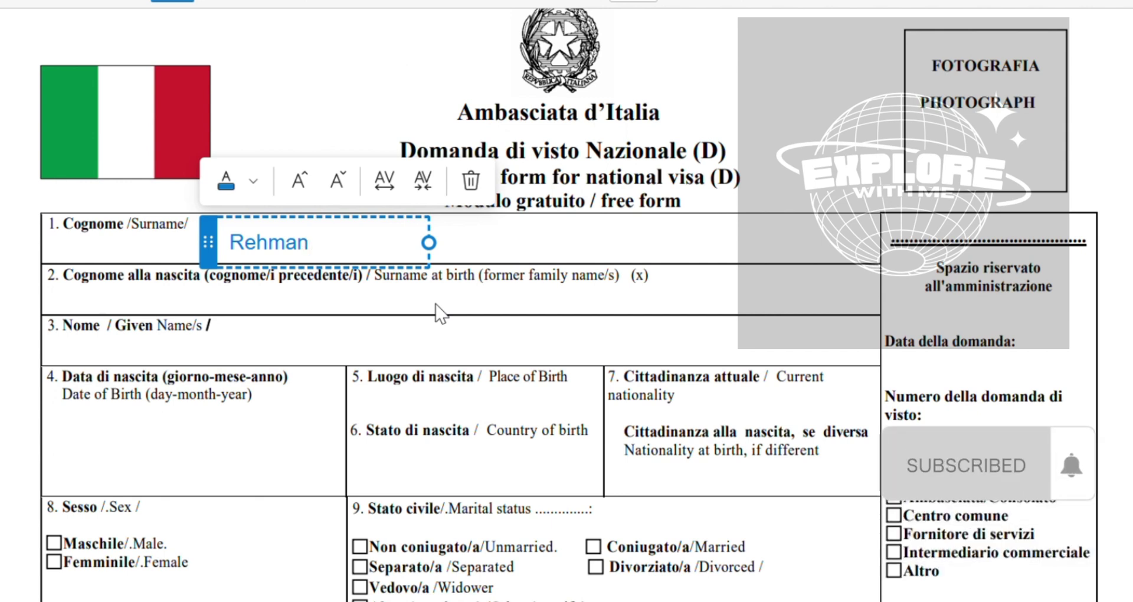
click(308, 354)
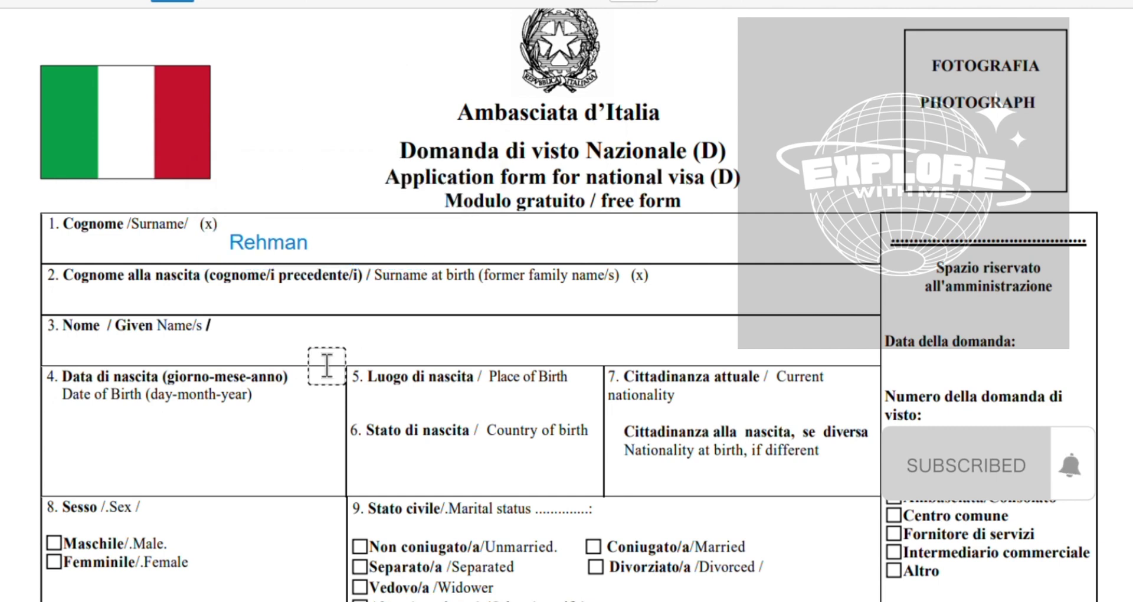
click(291, 347)
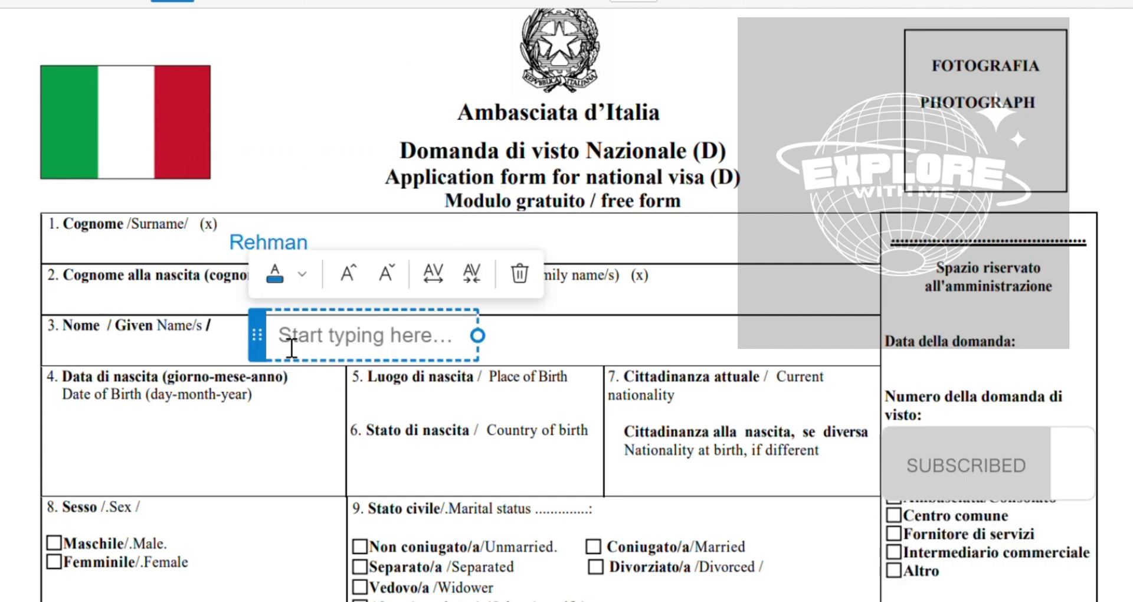
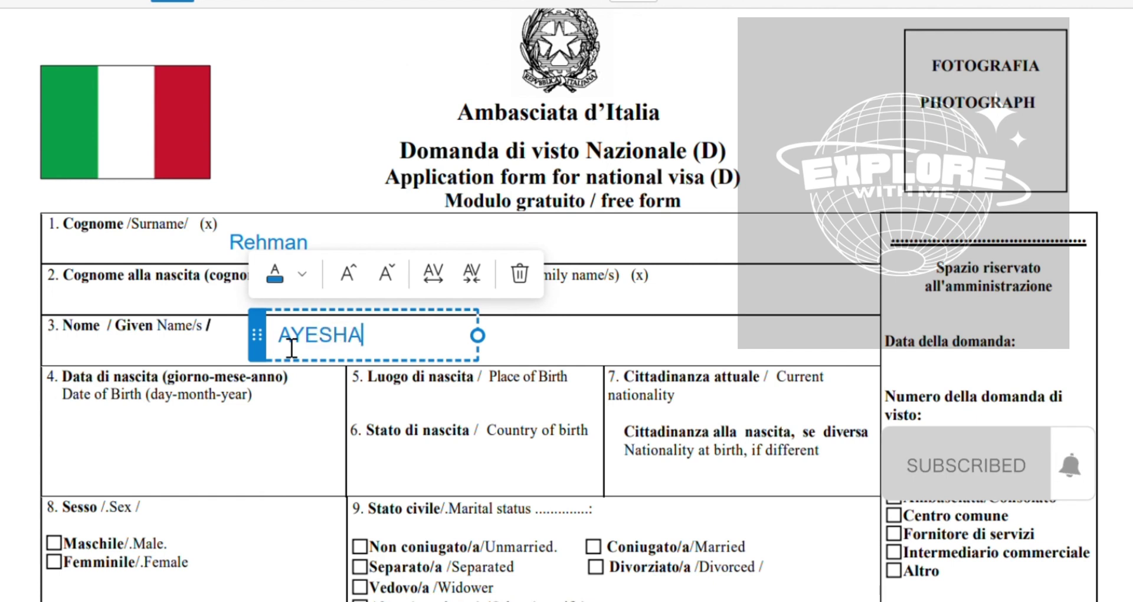
click(316, 257)
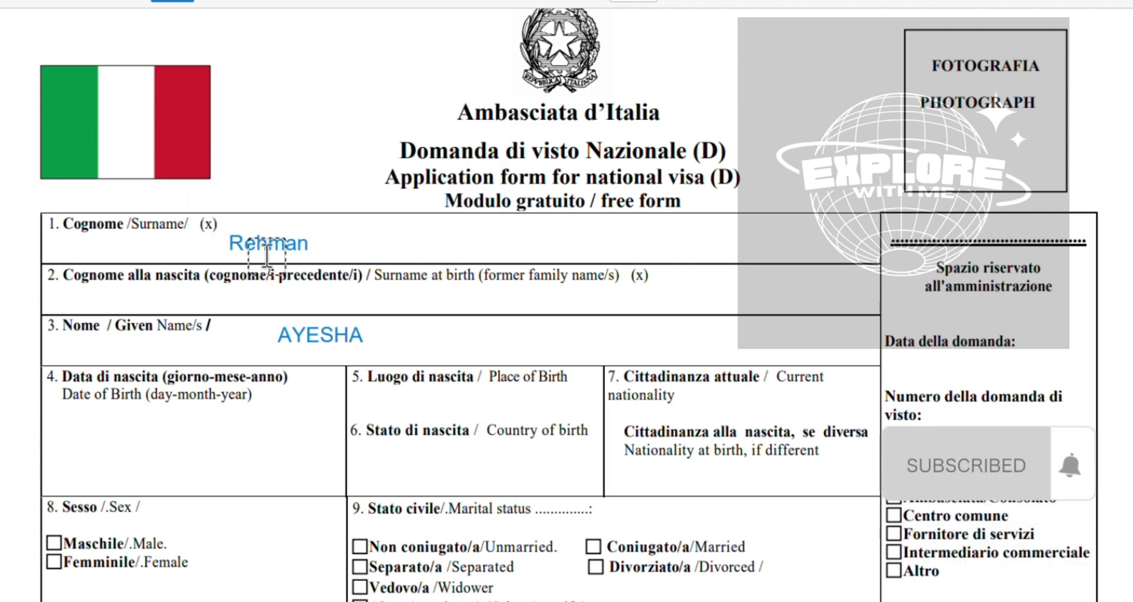
Delete the surname and retype it entirely in capital letters
click(258, 245)
key(Escape)
click(267, 250)
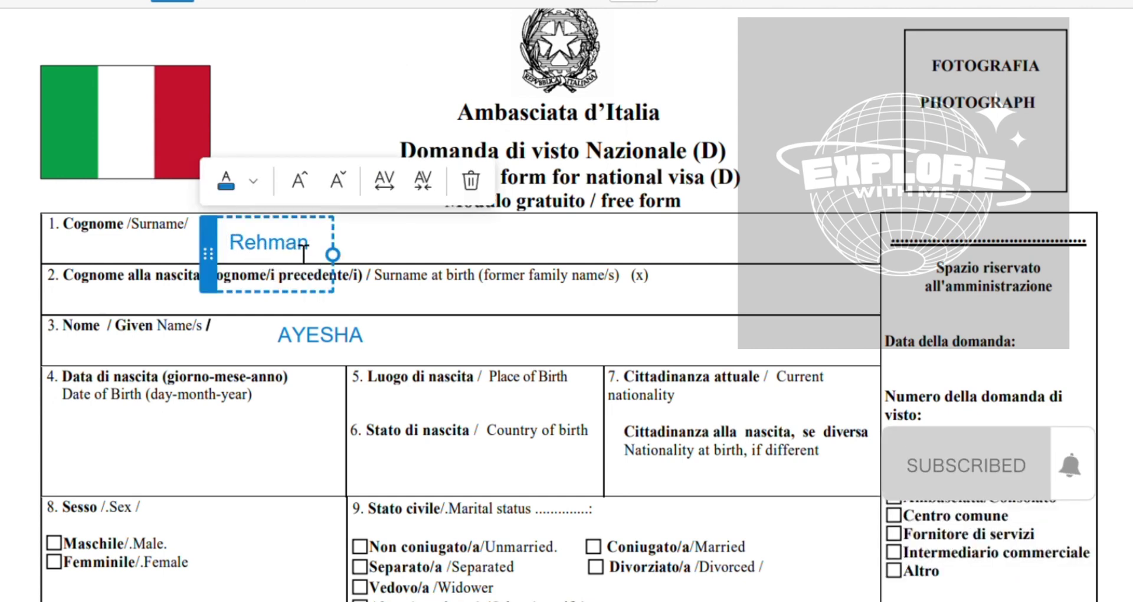
key(Delete)
key(Delete)
key(Delete)
key(Delete)
key(Delete)
key(Delete)
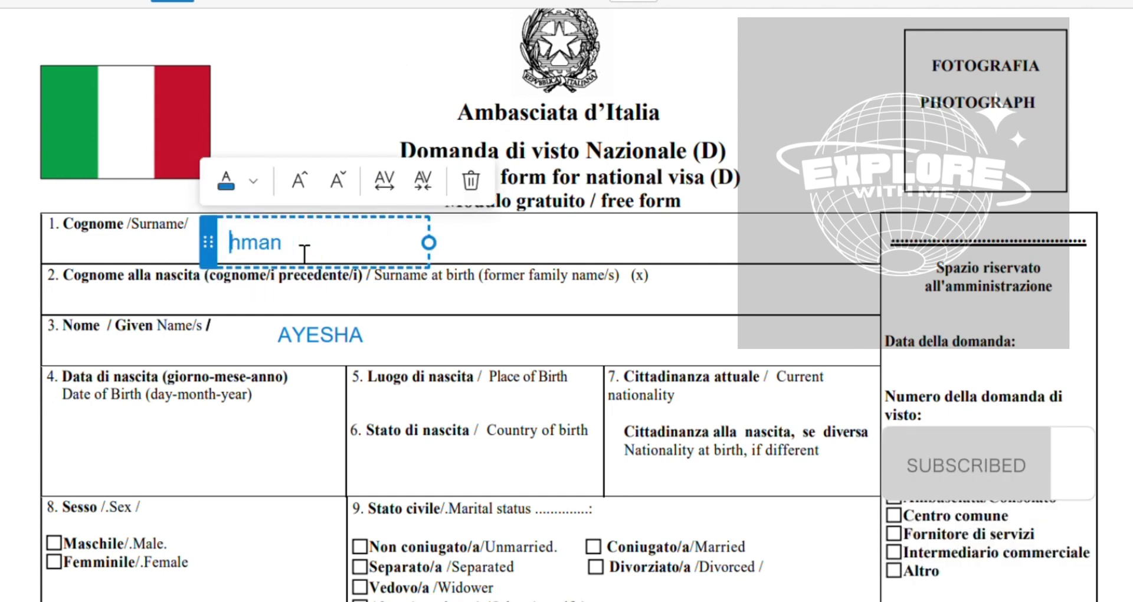
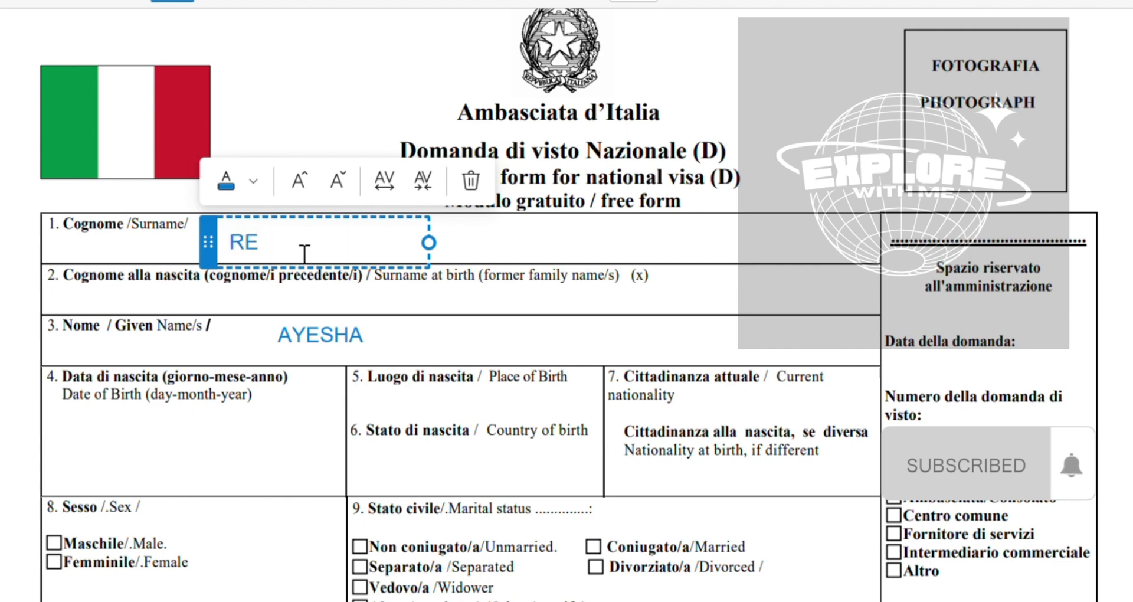
scroll(295, 253, down, 2)
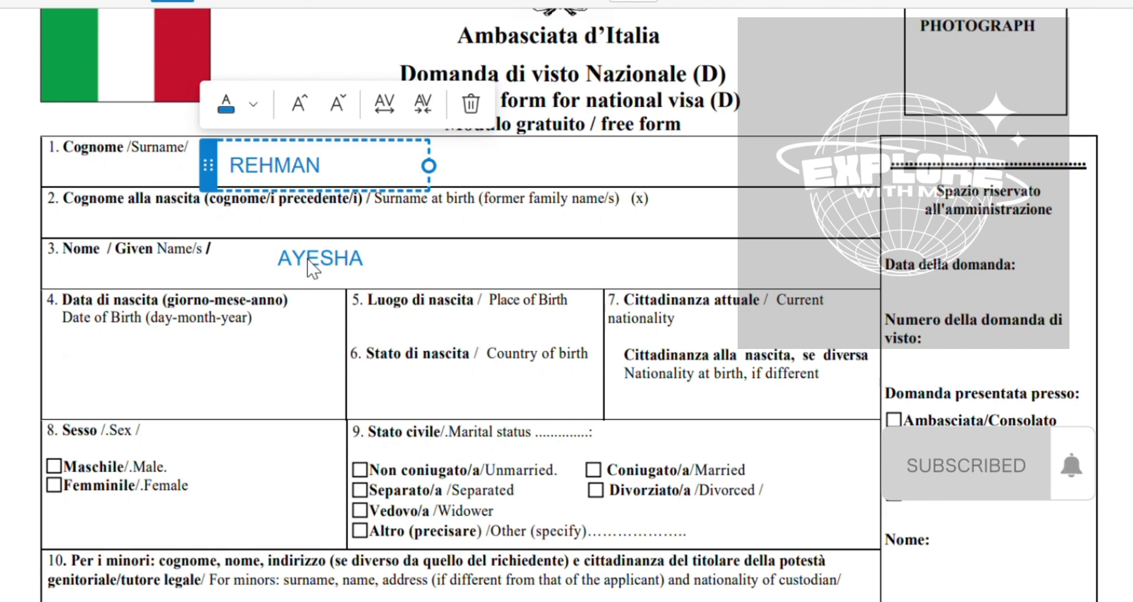
scroll(312, 268, down, 1)
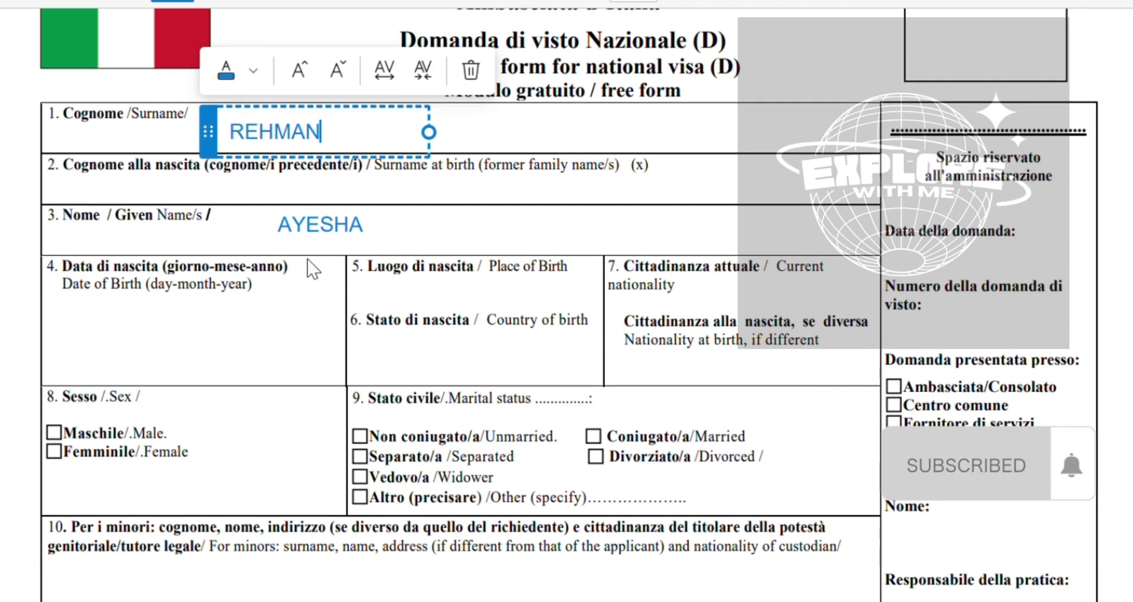
click(94, 325)
click(108, 341)
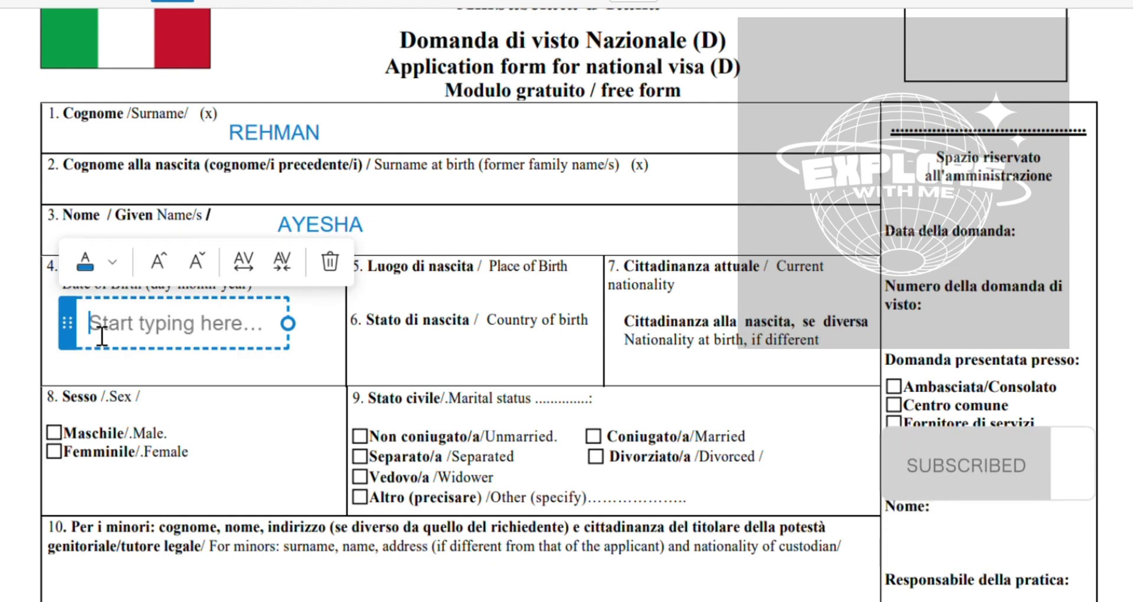
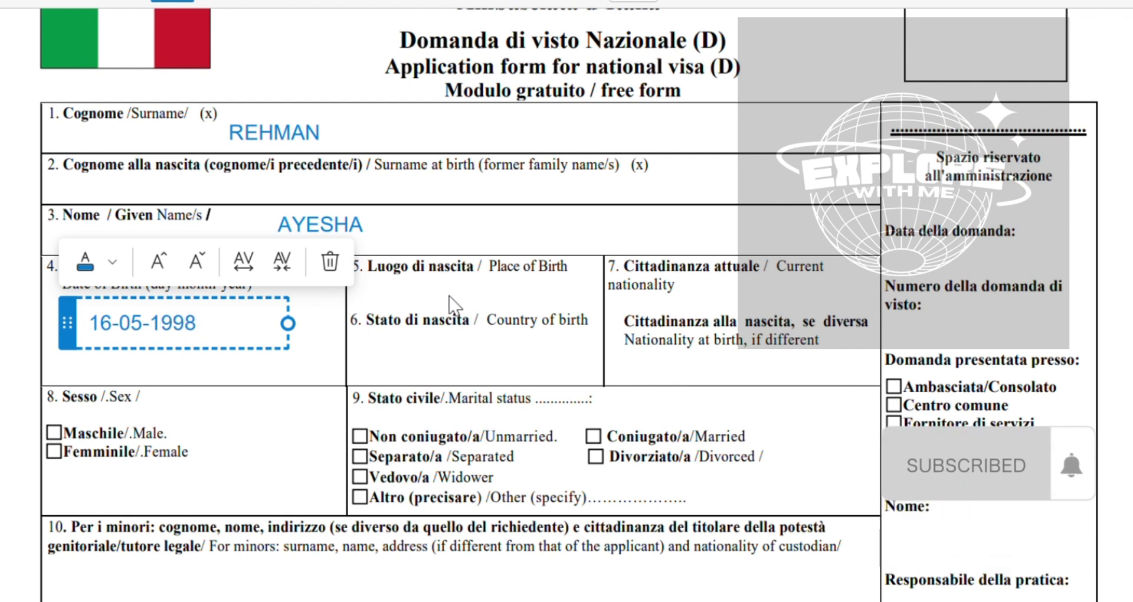
click(424, 313)
click(422, 311)
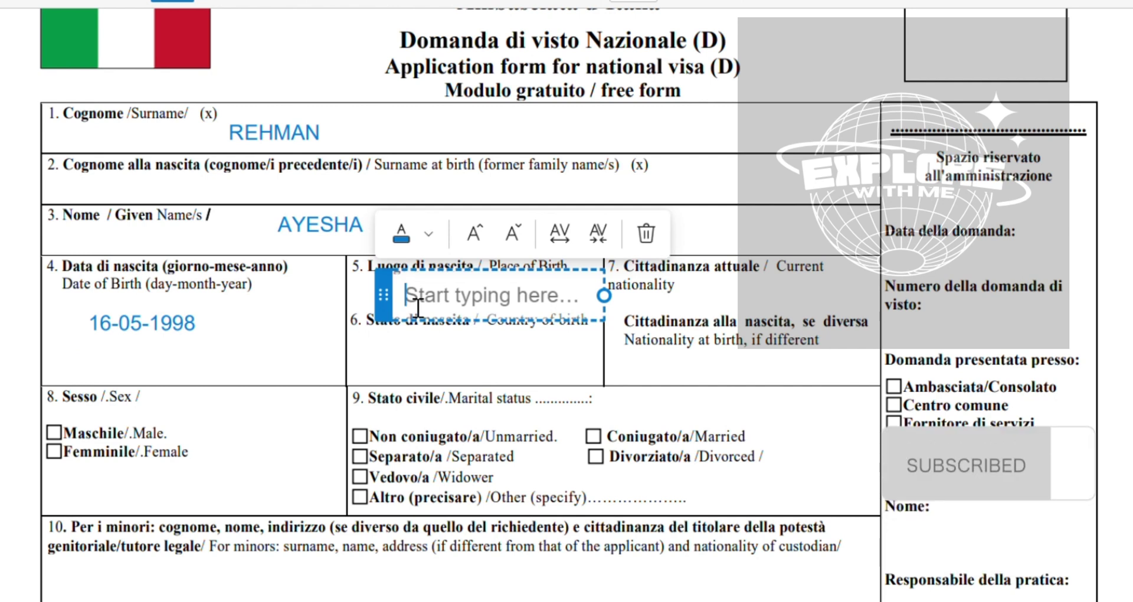
text(FAISALBAD)
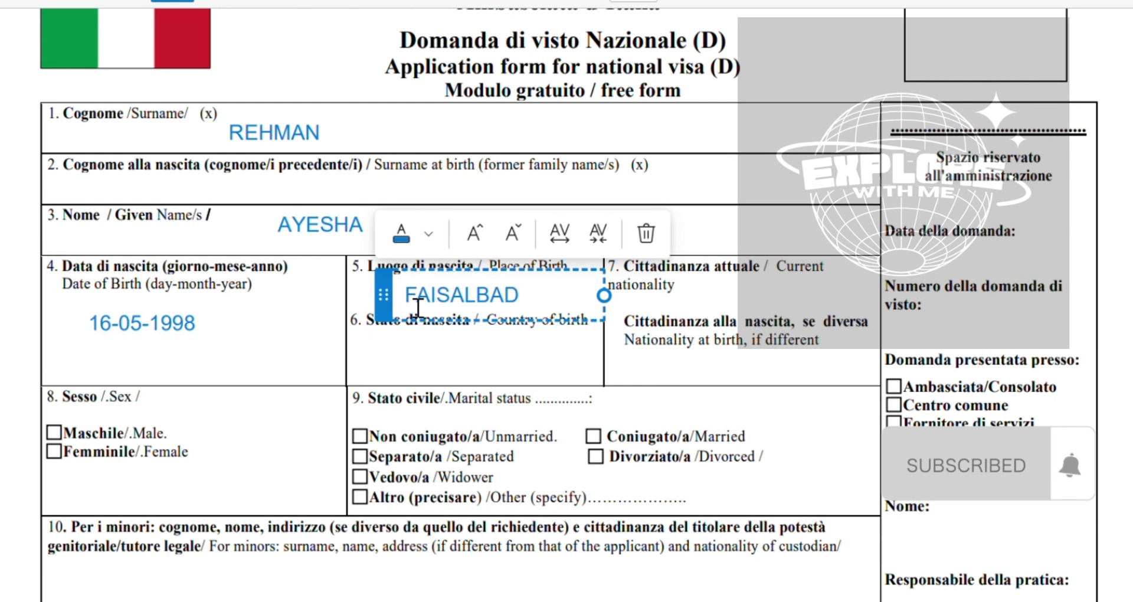
click(425, 351)
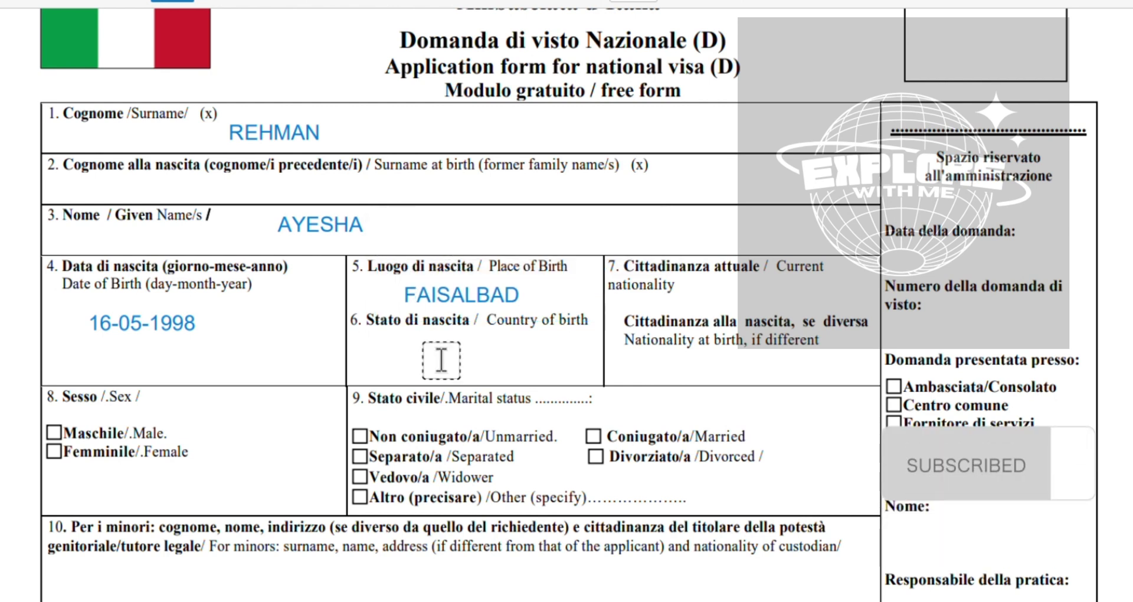
Enter PAKISTAN as country of birth and current nationality, and N/A for nationality at birth
click(430, 347)
text(PAK)
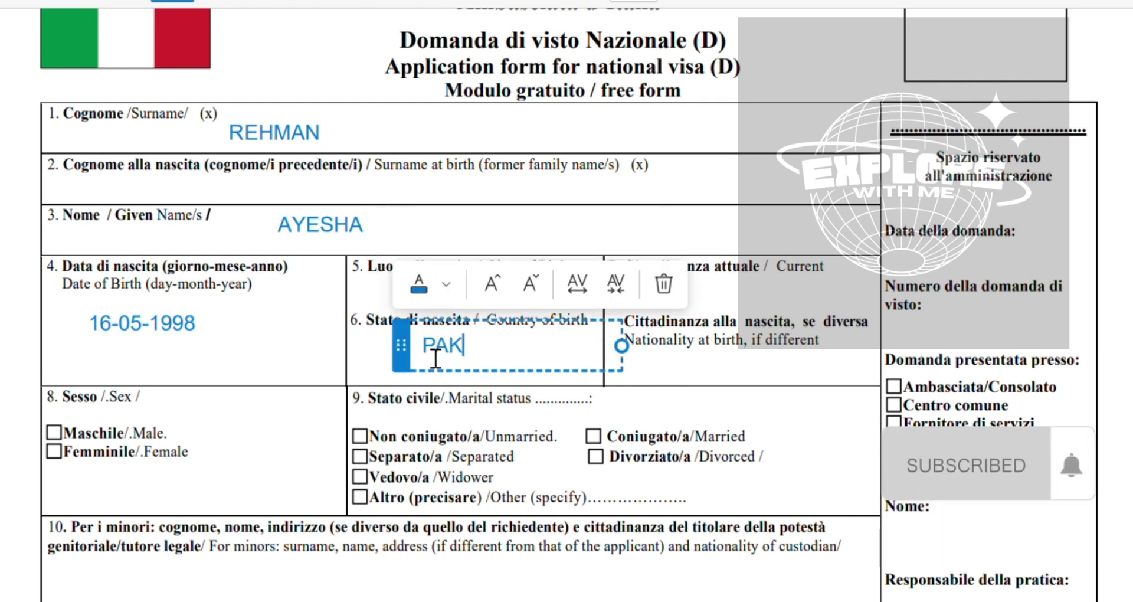
text(ISTAN)
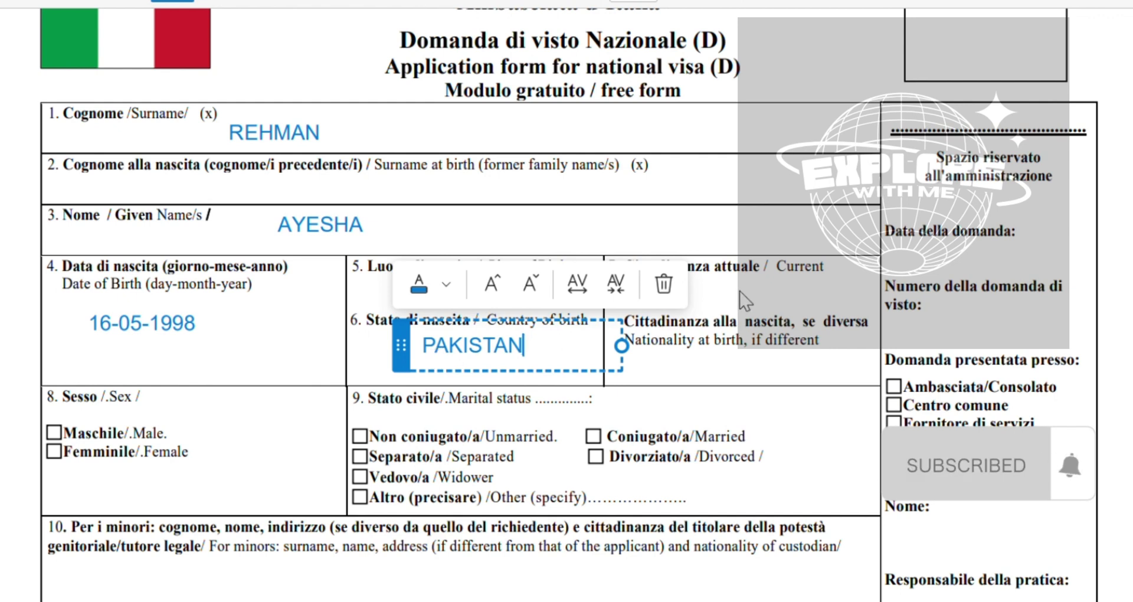
click(746, 302)
click(714, 308)
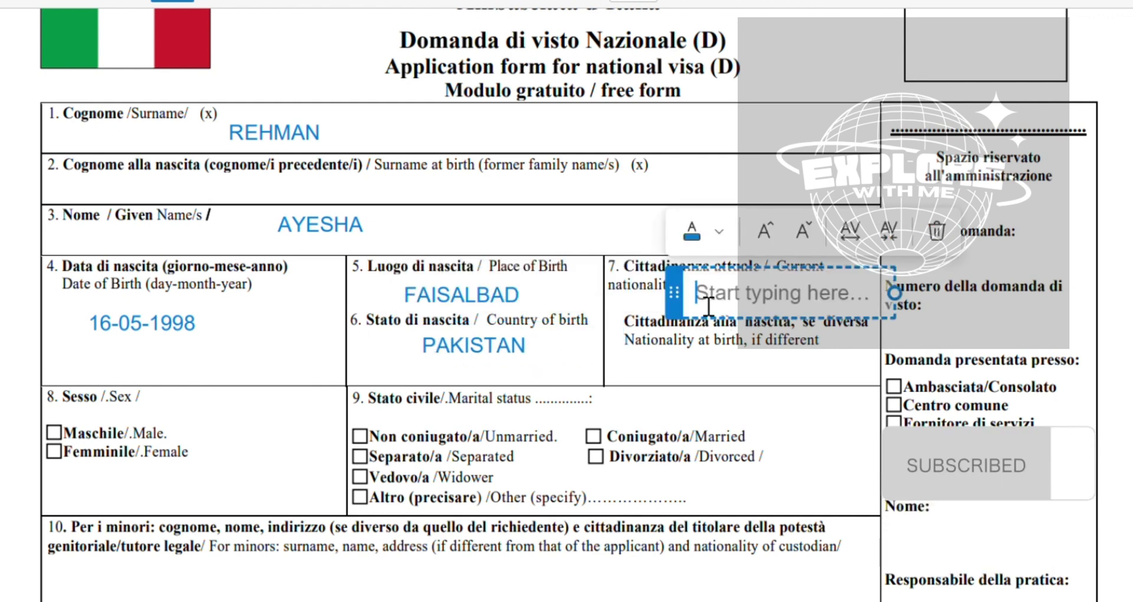
text(PAK)
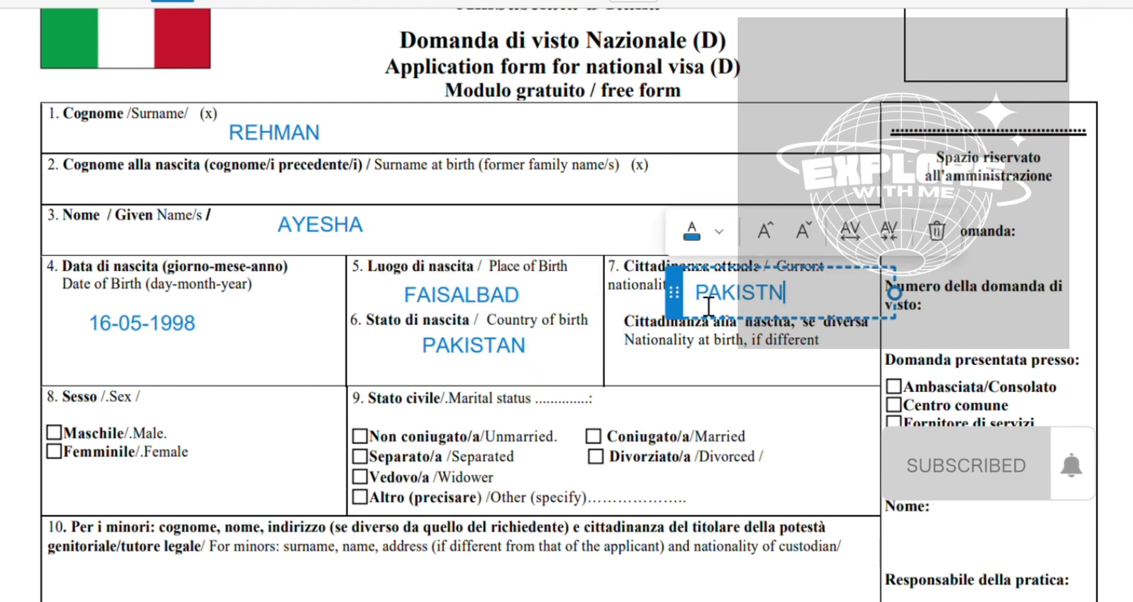
text(ISTAN)
scroll(714, 312, down, 1)
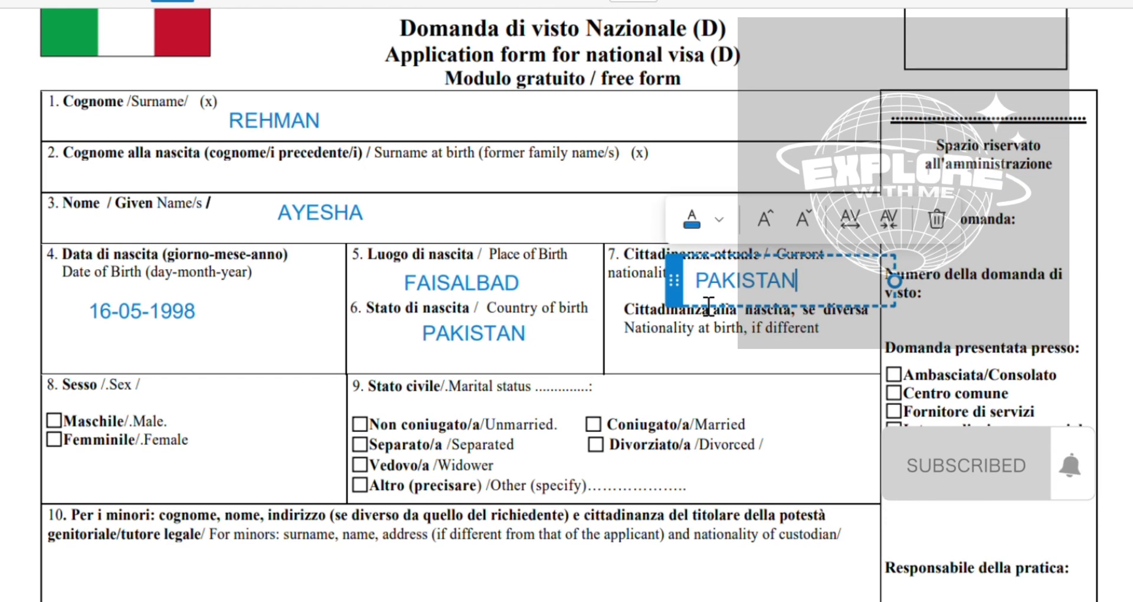
click(694, 374)
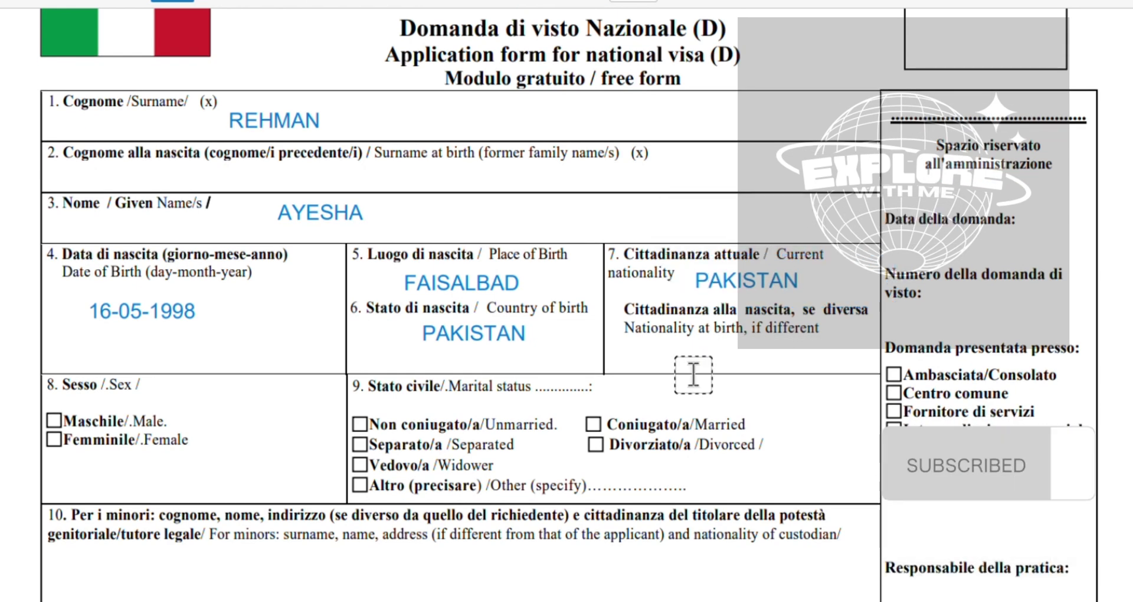
click(693, 373)
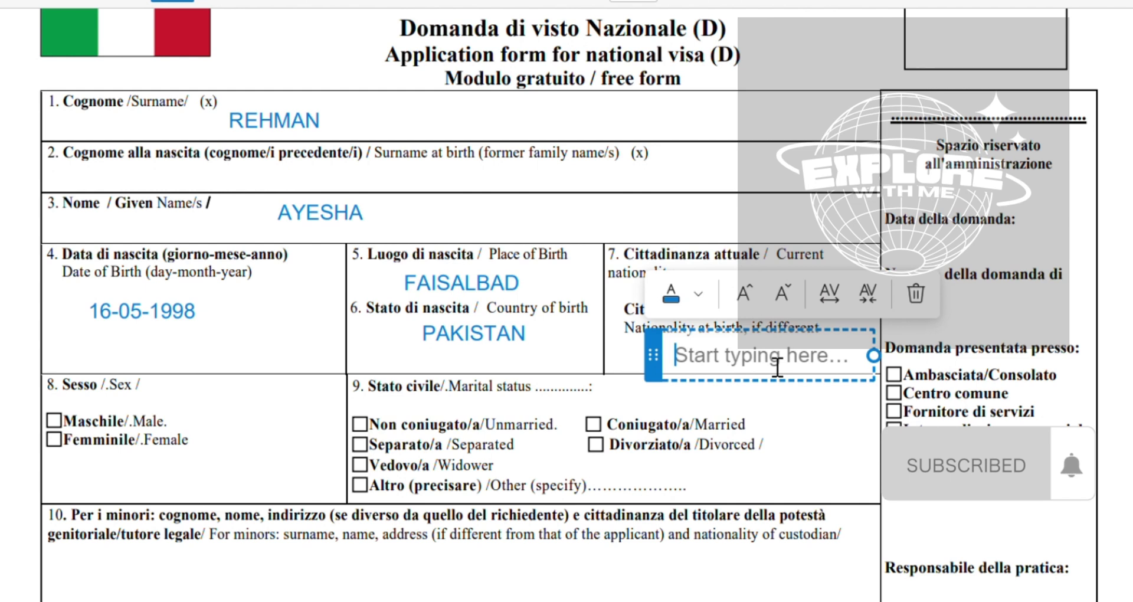
text(N/A)
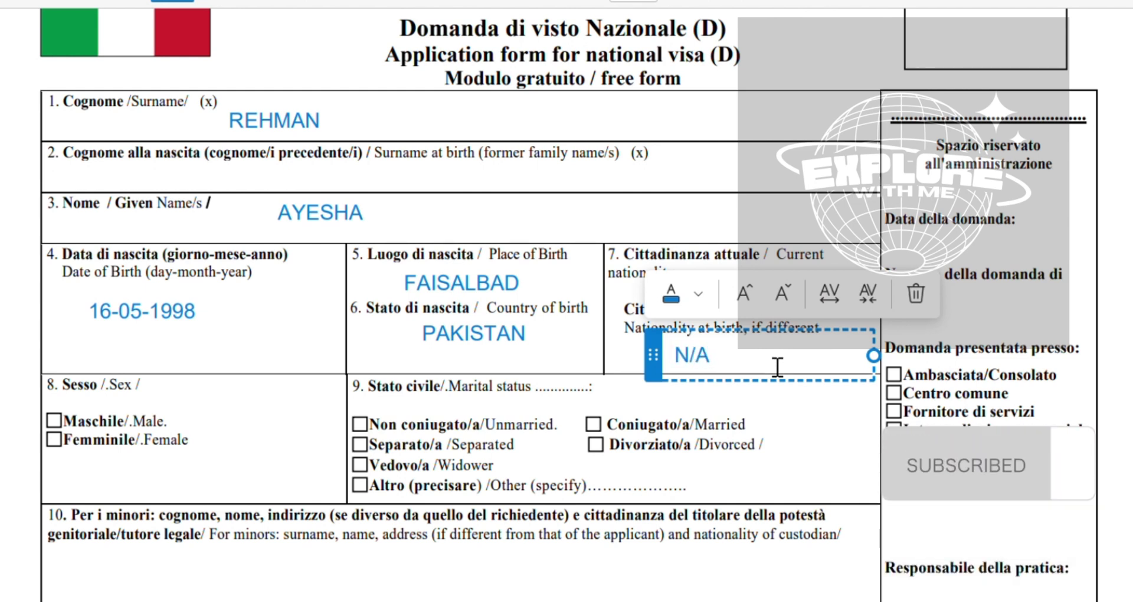
scroll(767, 360, down, 1)
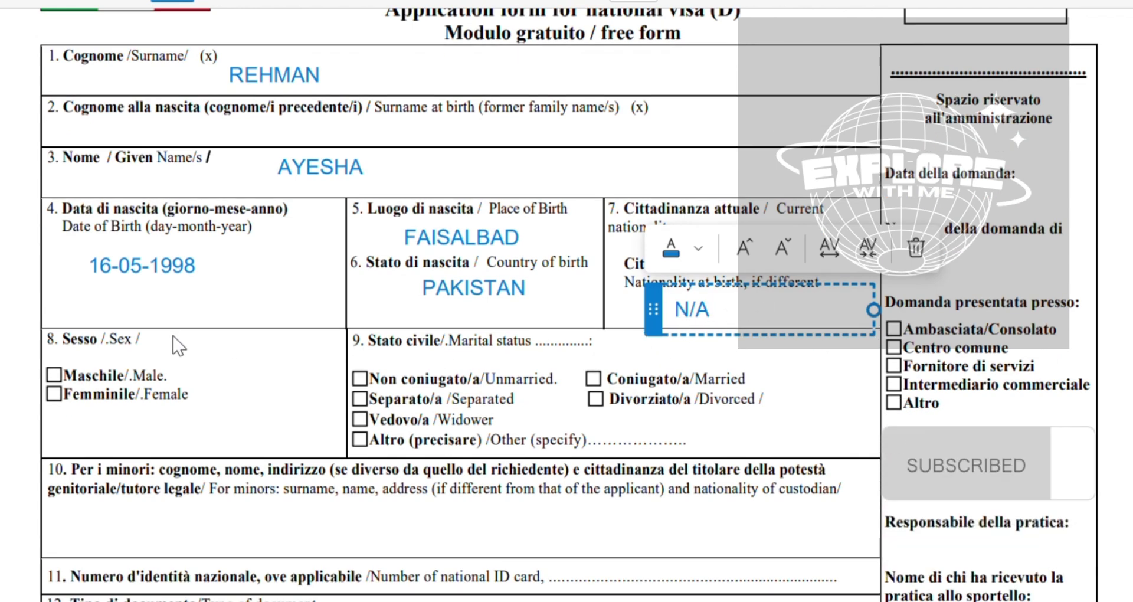
click(186, 360)
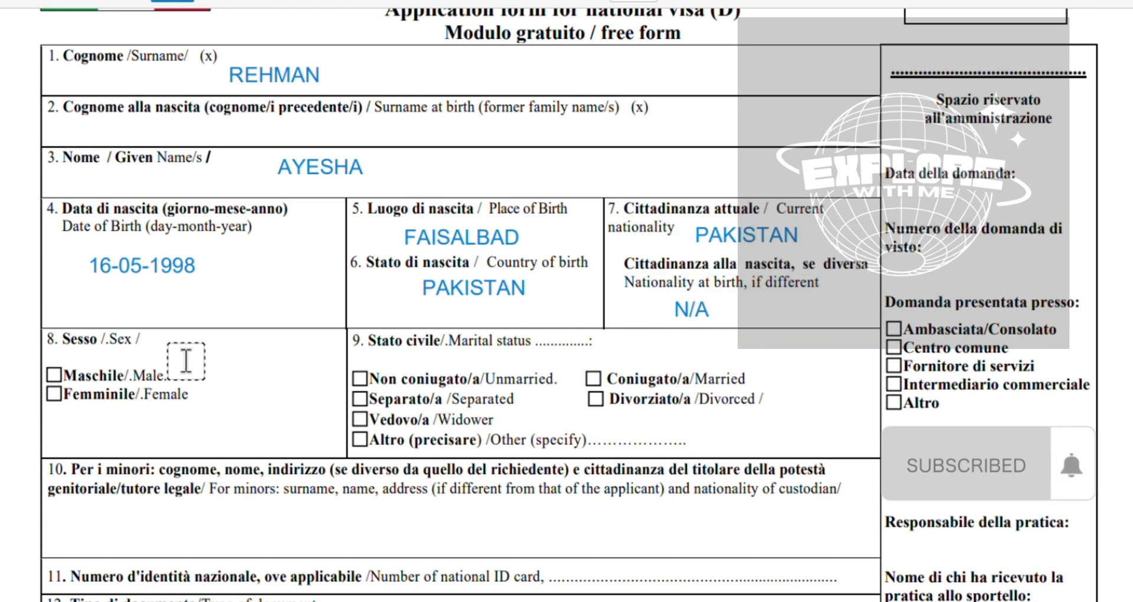
Discard the stray text box and draw ticks in Femminile/Female and Coniugato/a/Married
click(185, 360)
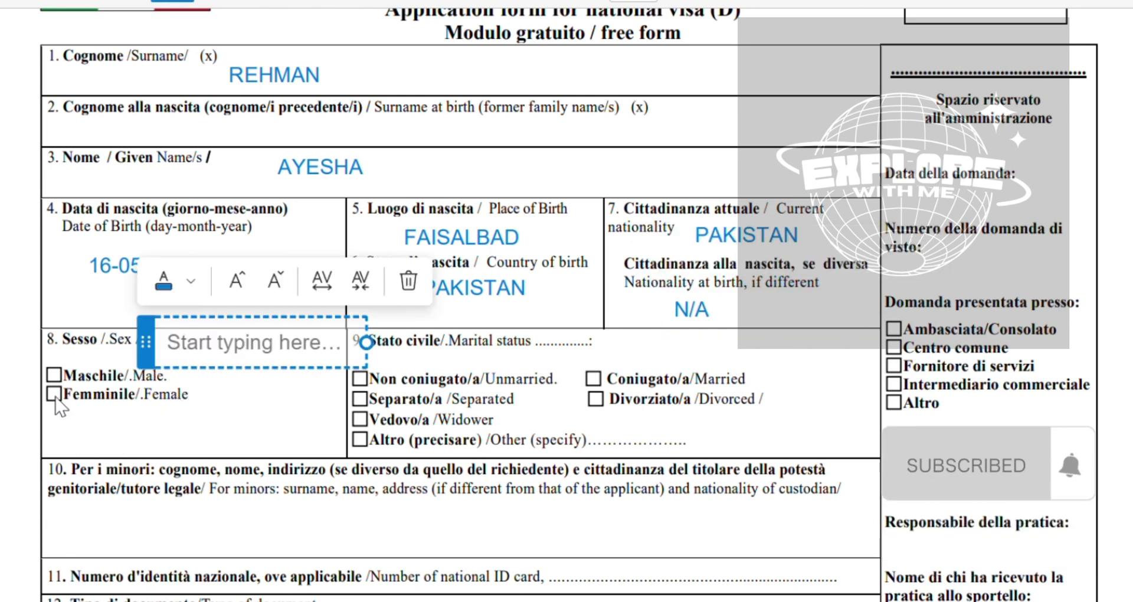
click(18, 3)
click(54, 395)
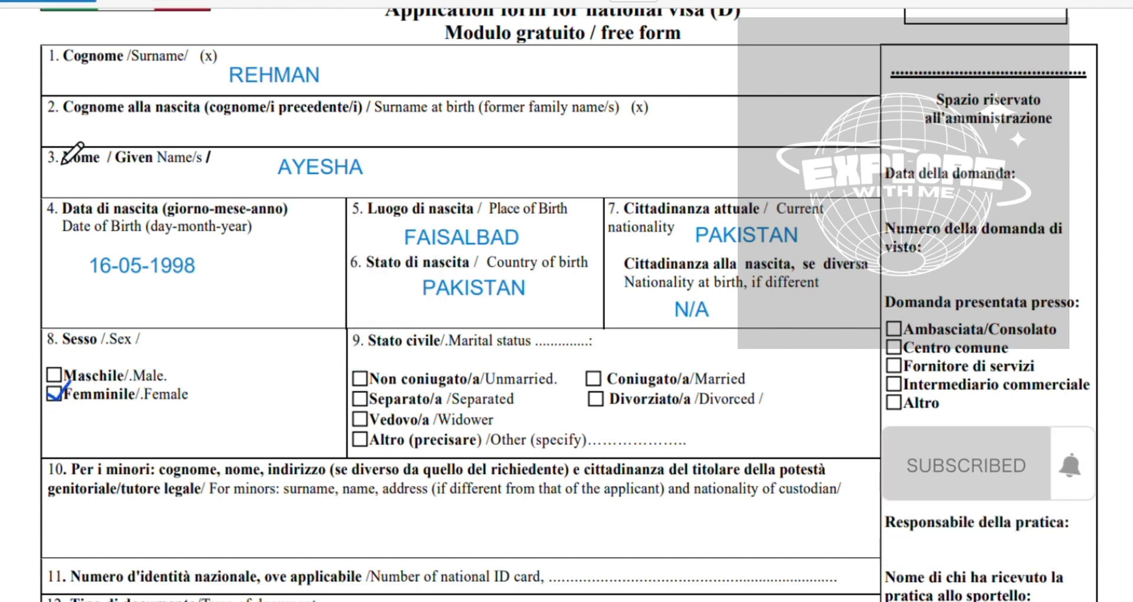
click(171, 3)
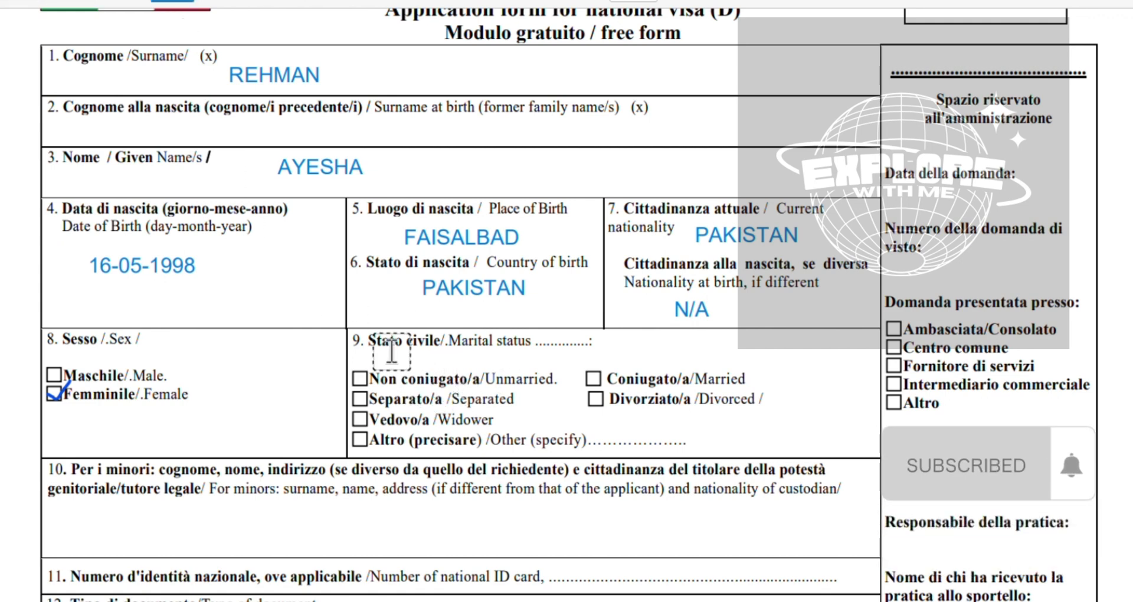
click(23, 3)
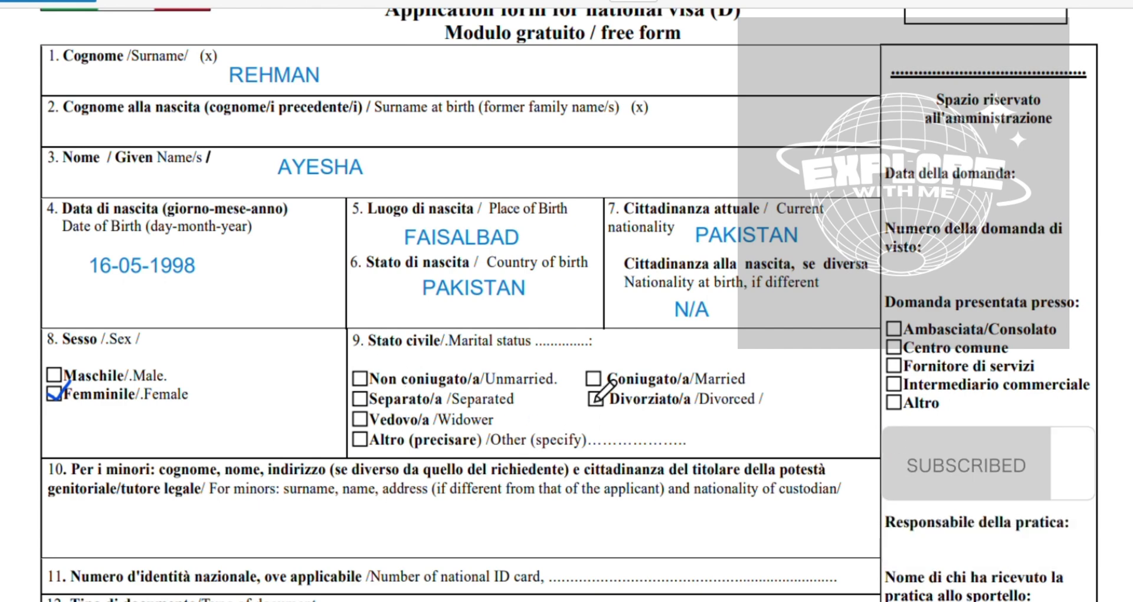
click(602, 378)
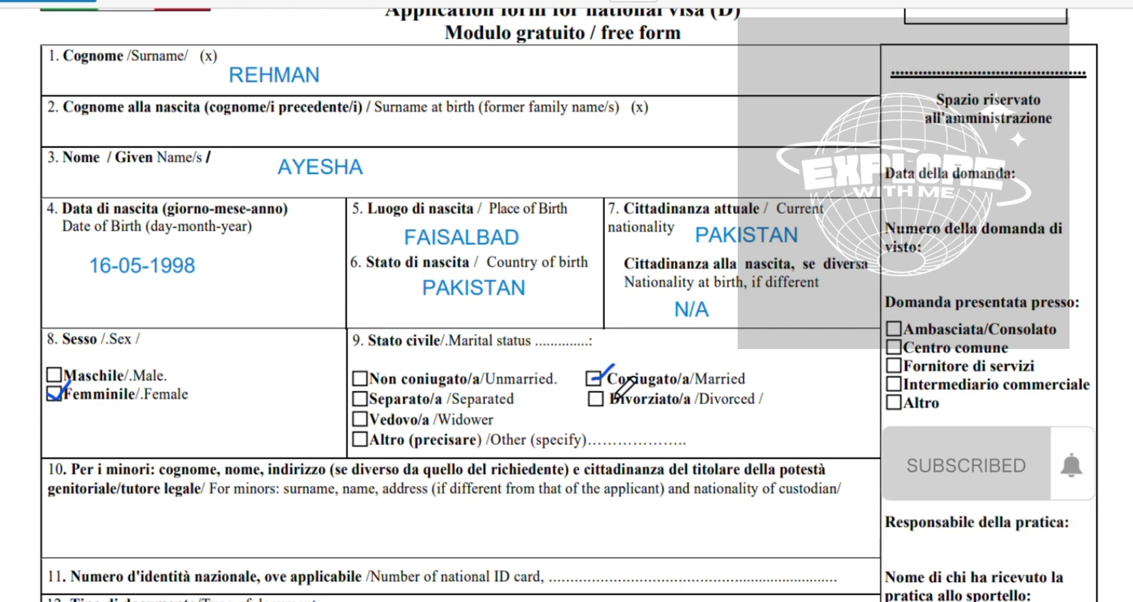
scroll(609, 410, down, 1)
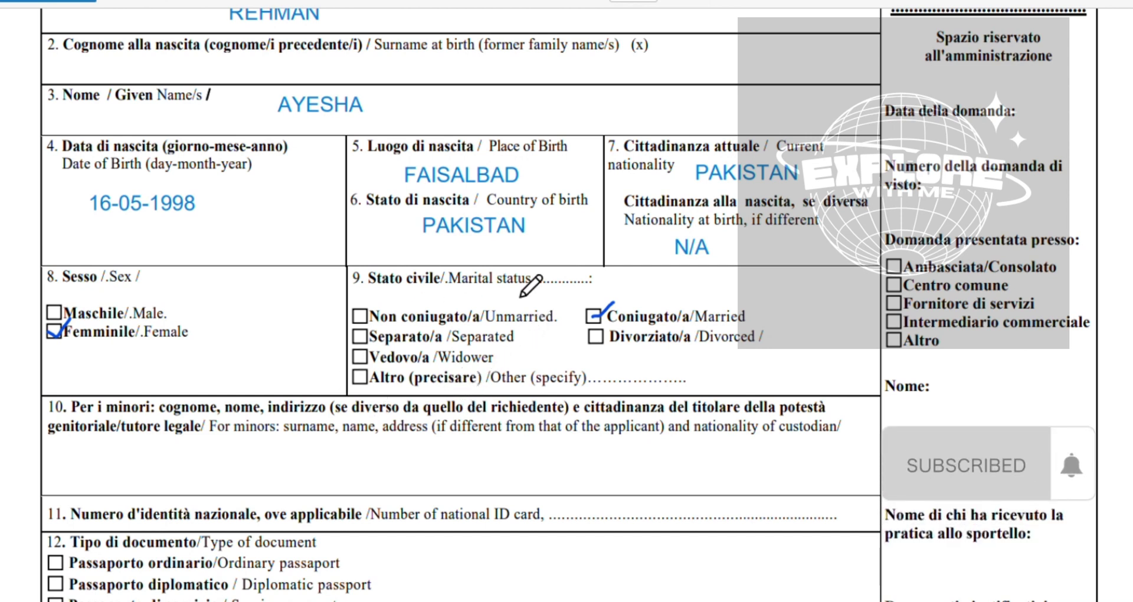
Enter N/A in the minors section 10
scroll(514, 311, down, 3)
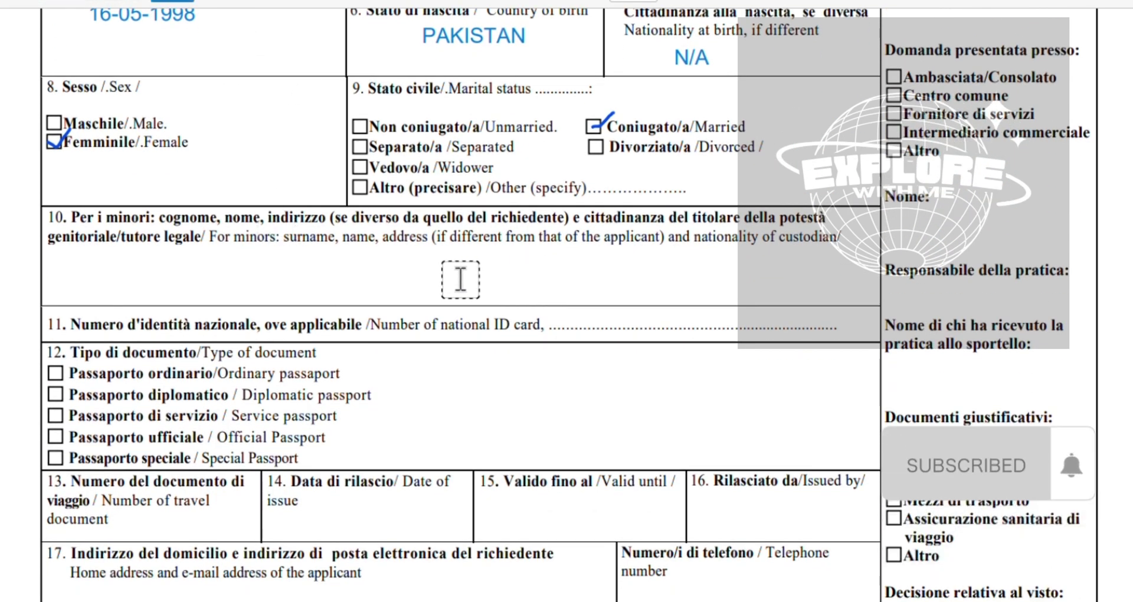
click(409, 293)
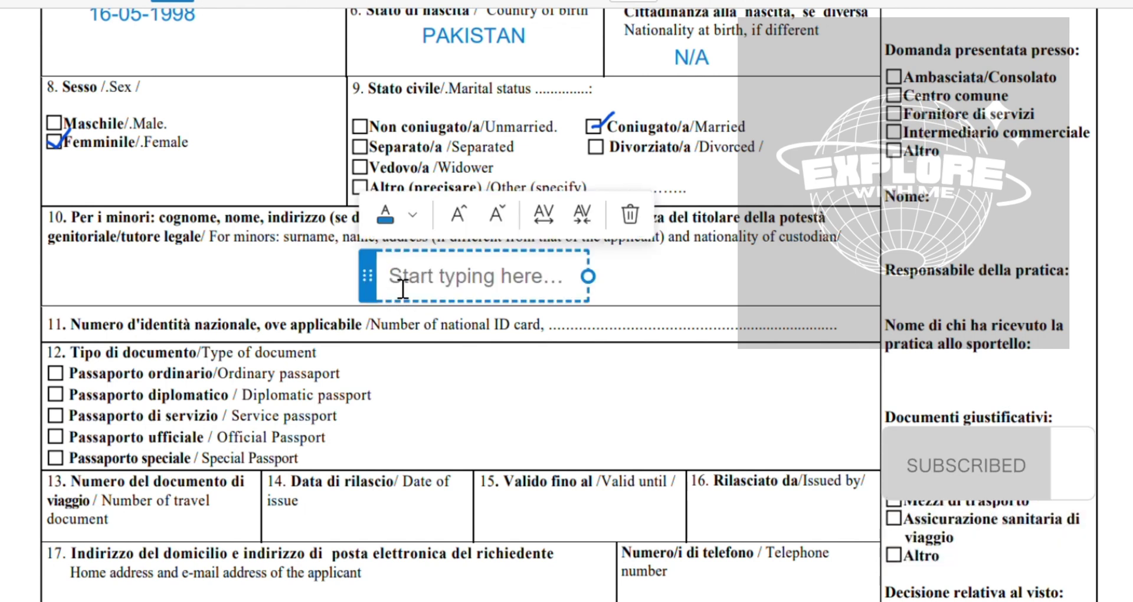
text(N)
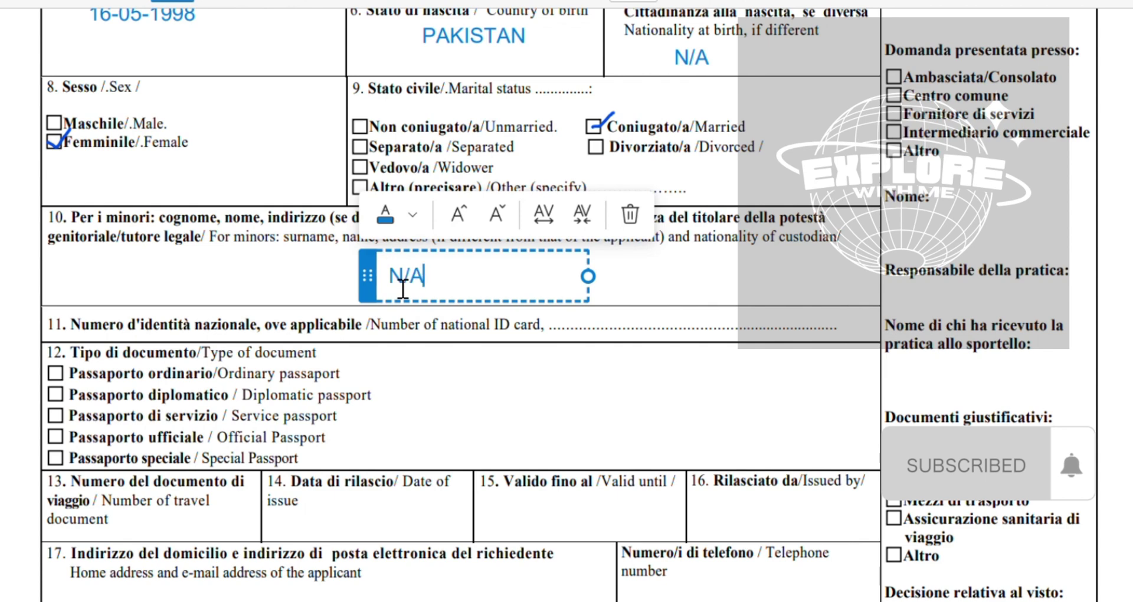
text(/A)
scroll(646, 328, down, 1)
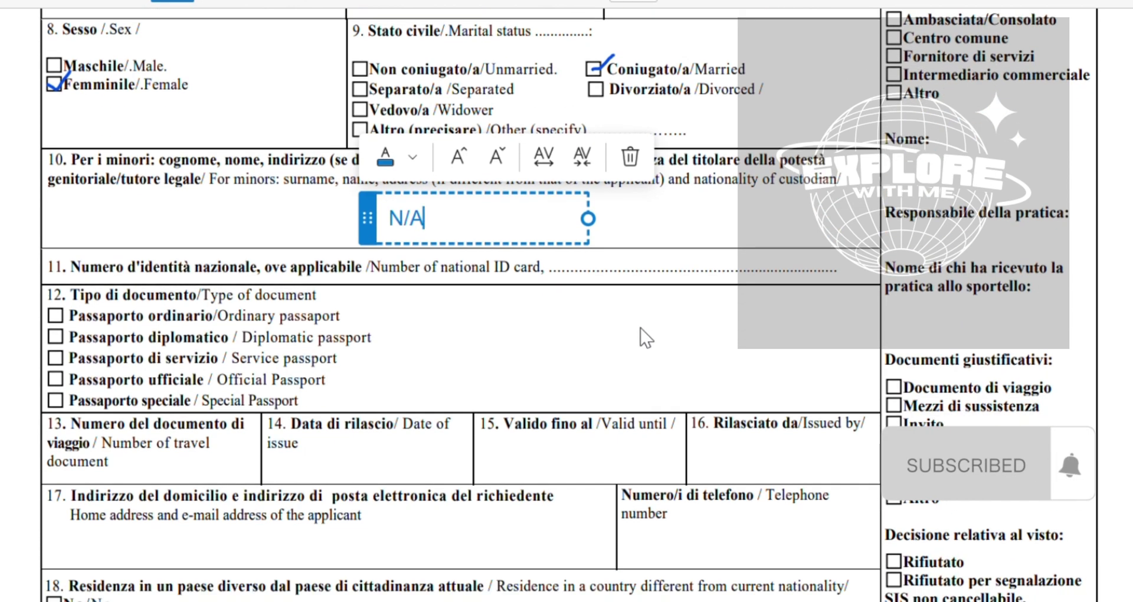
click(667, 250)
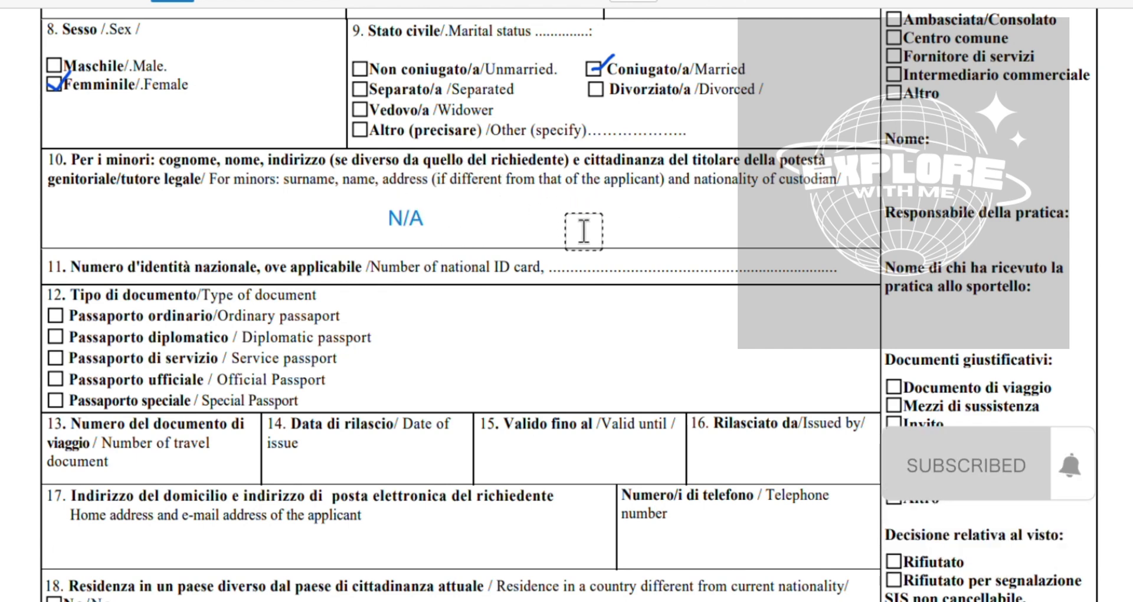
Type the applicant's national ID card number on line 11
scroll(584, 231, down, 1)
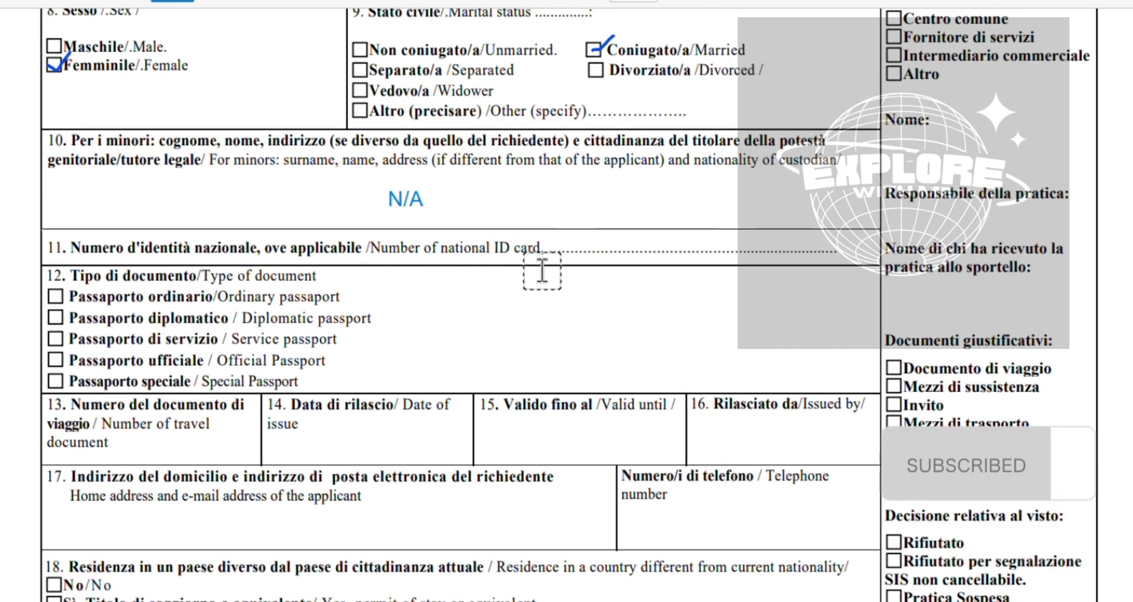
click(570, 255)
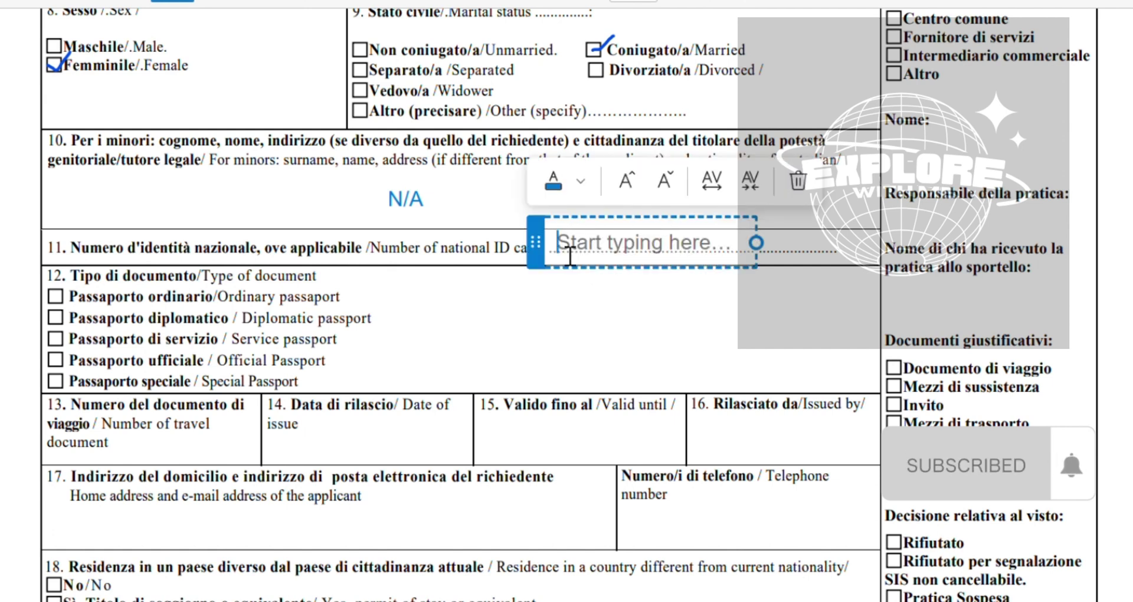
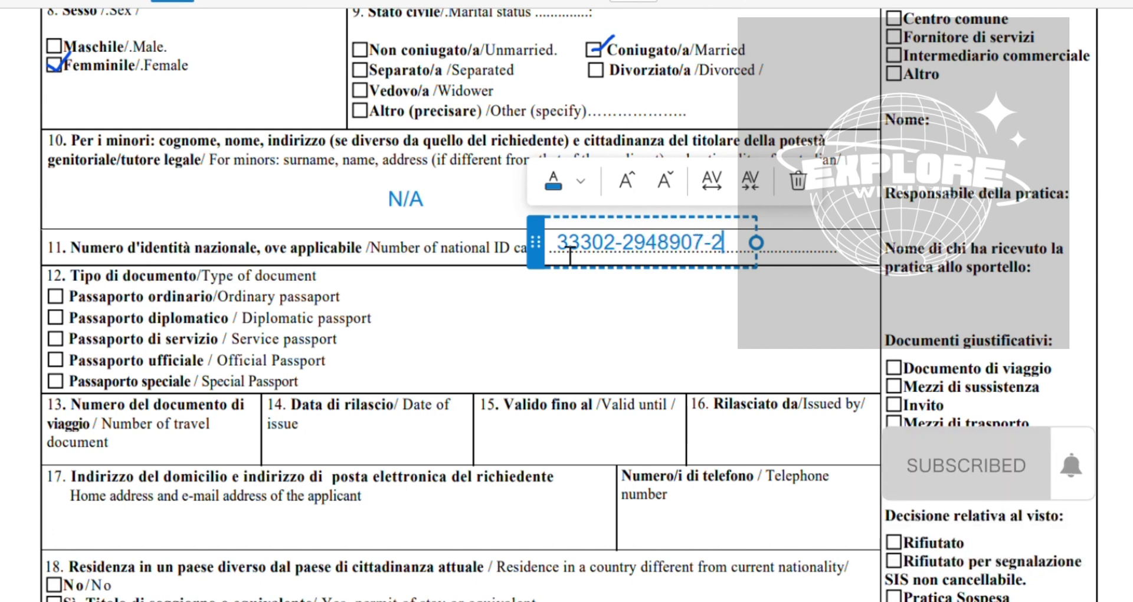
scroll(570, 255, down, 2)
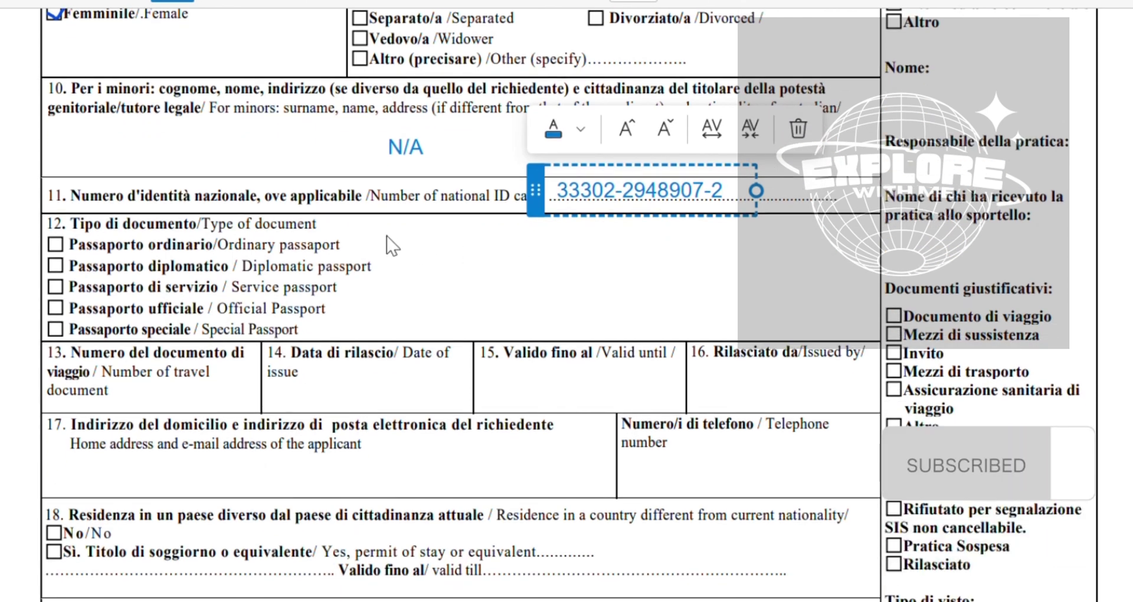
click(286, 244)
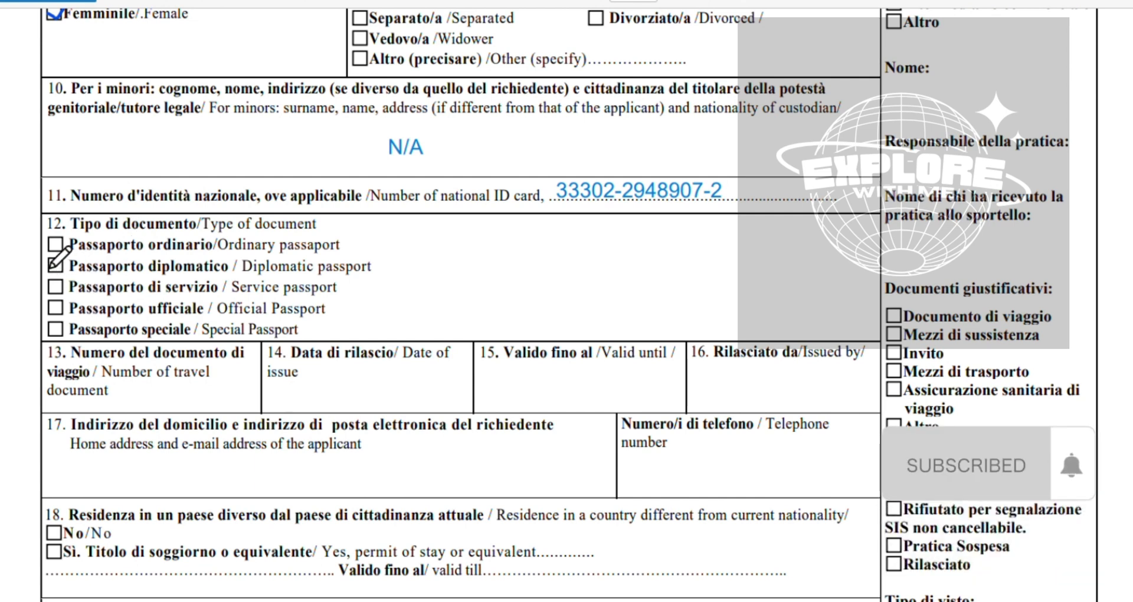
Draw a checkmark in the Passaporto ordinario/Ordinary passport box in section 12
click(55, 244)
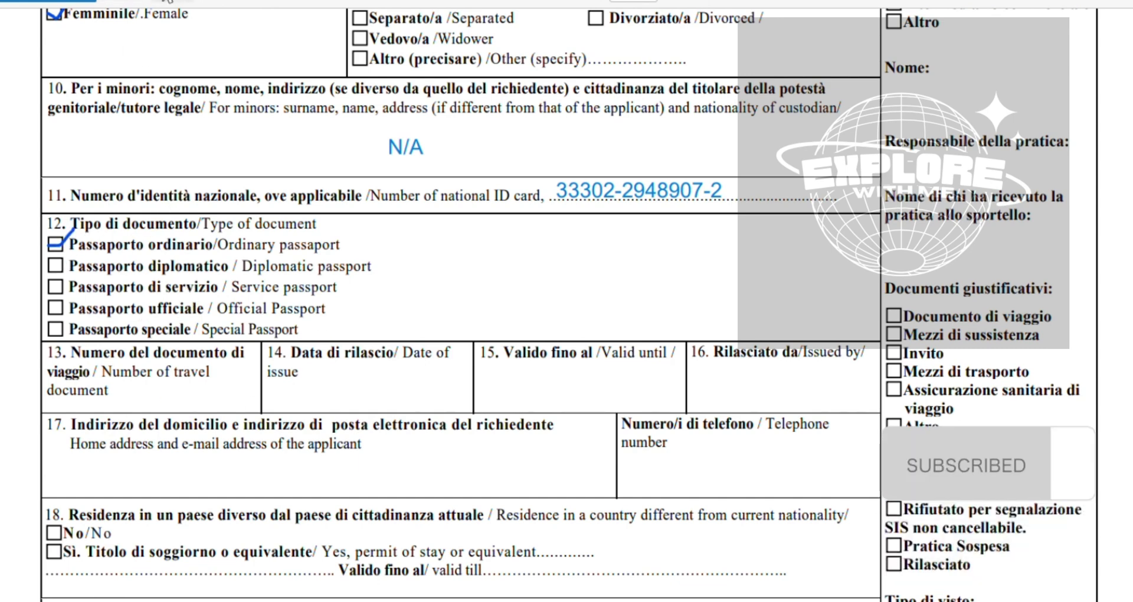
scroll(245, 378, down, 3)
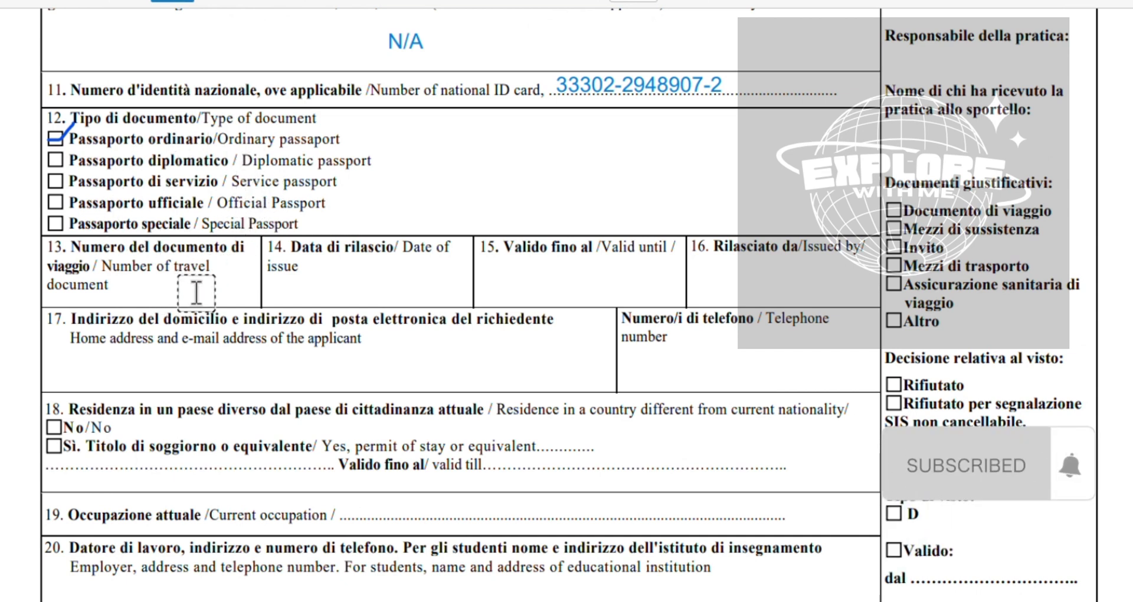
Enter the travel document number and date of issue 21-08-2020
click(131, 305)
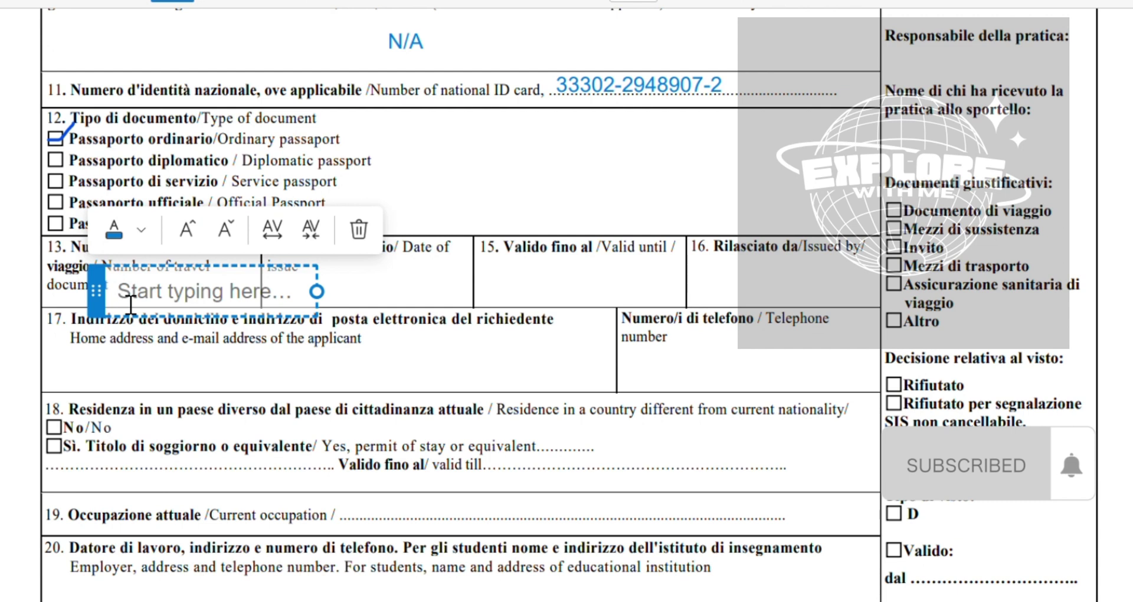
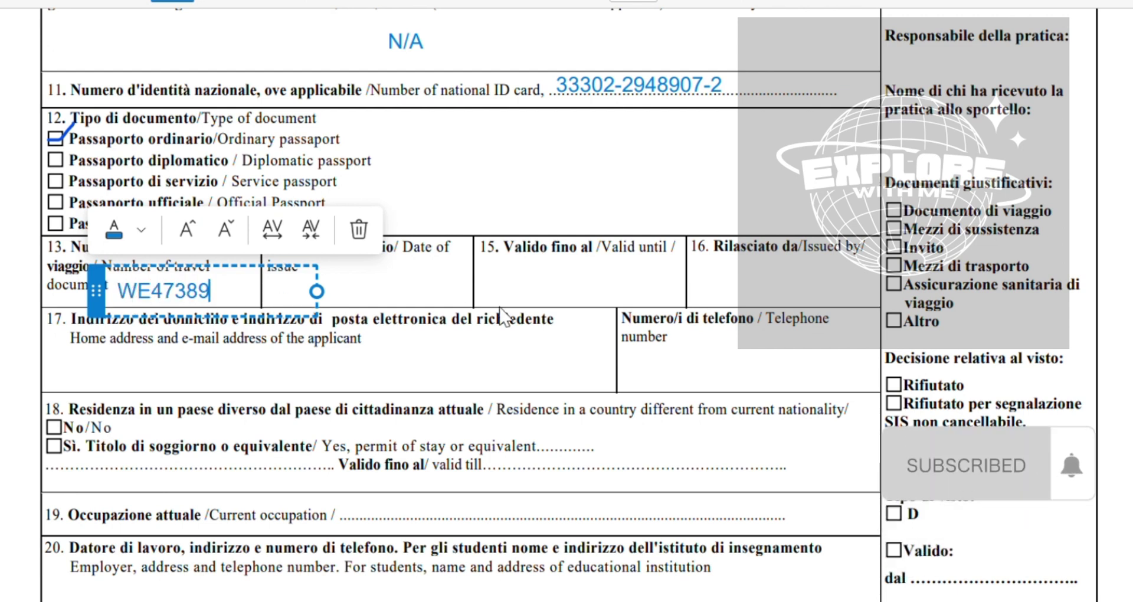
click(416, 302)
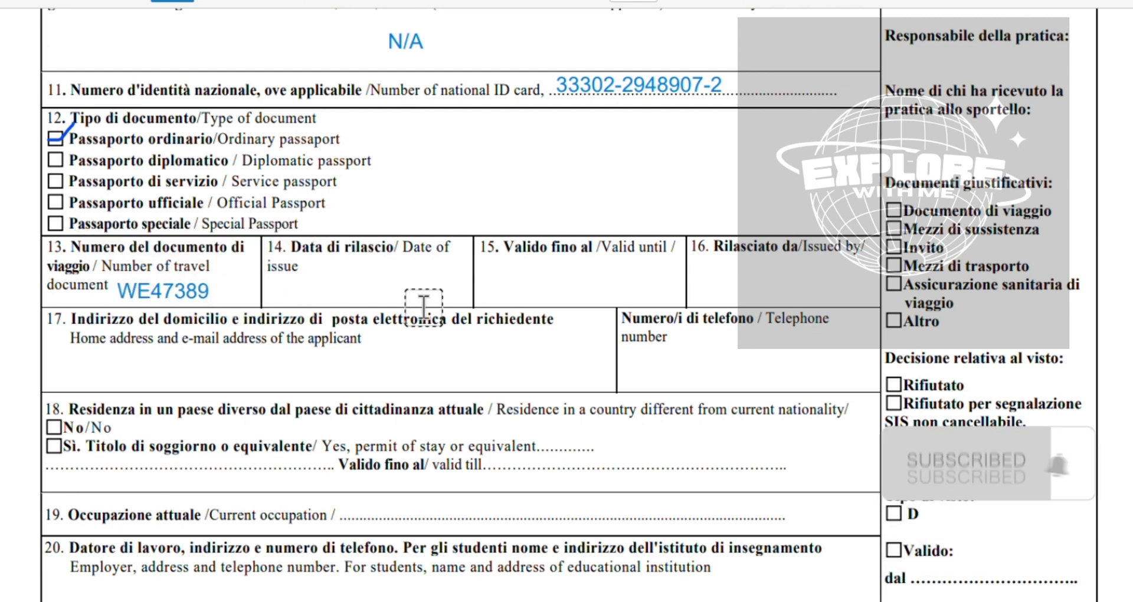
click(328, 290)
text(2)
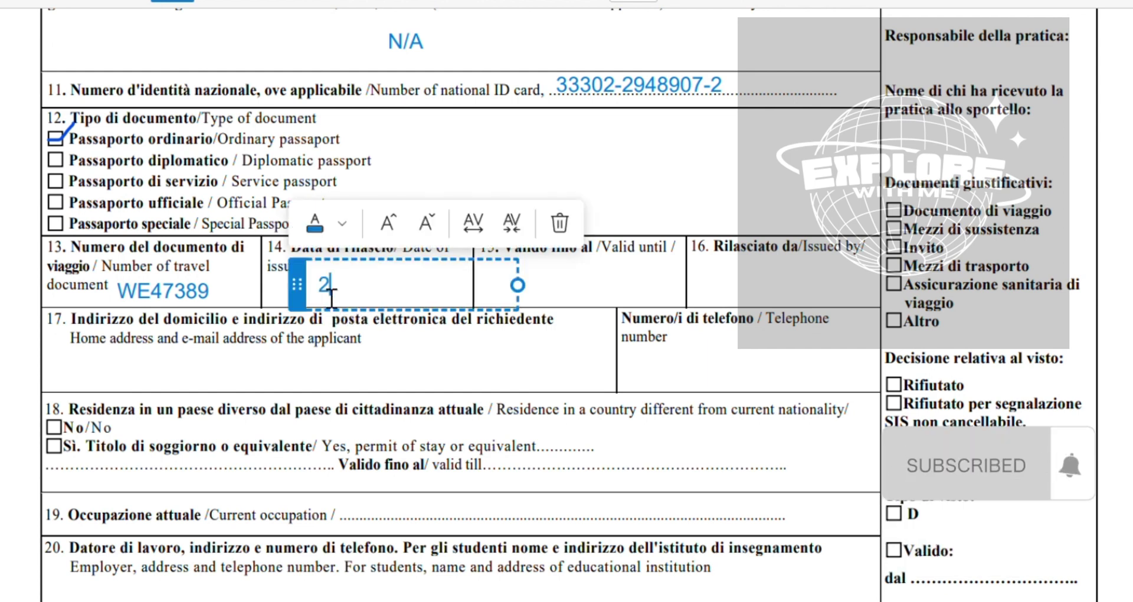
text(1-08-2020)
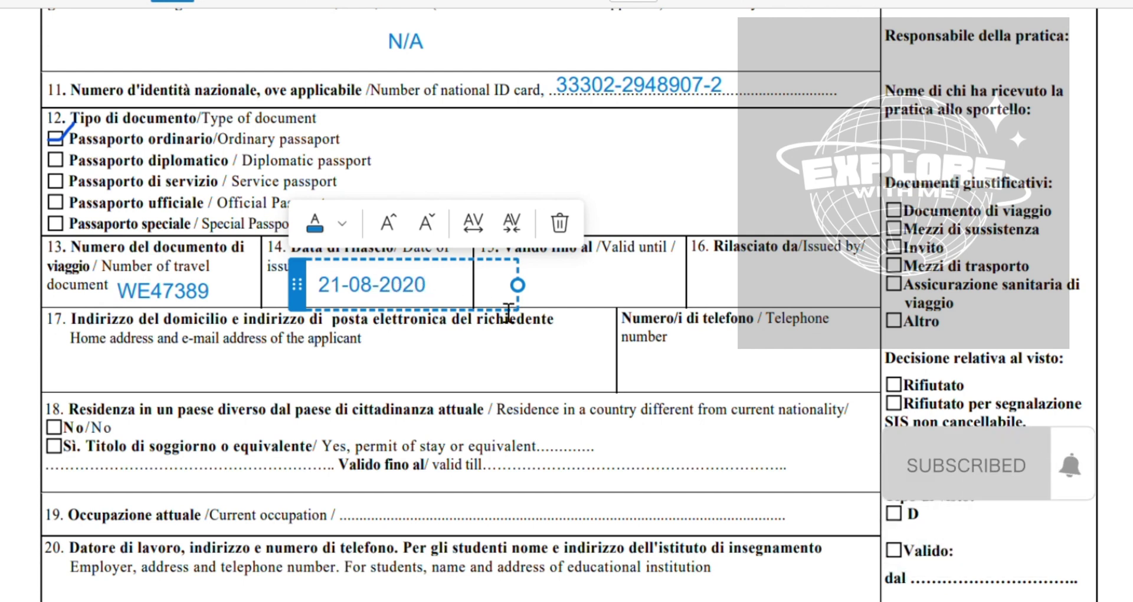
click(655, 304)
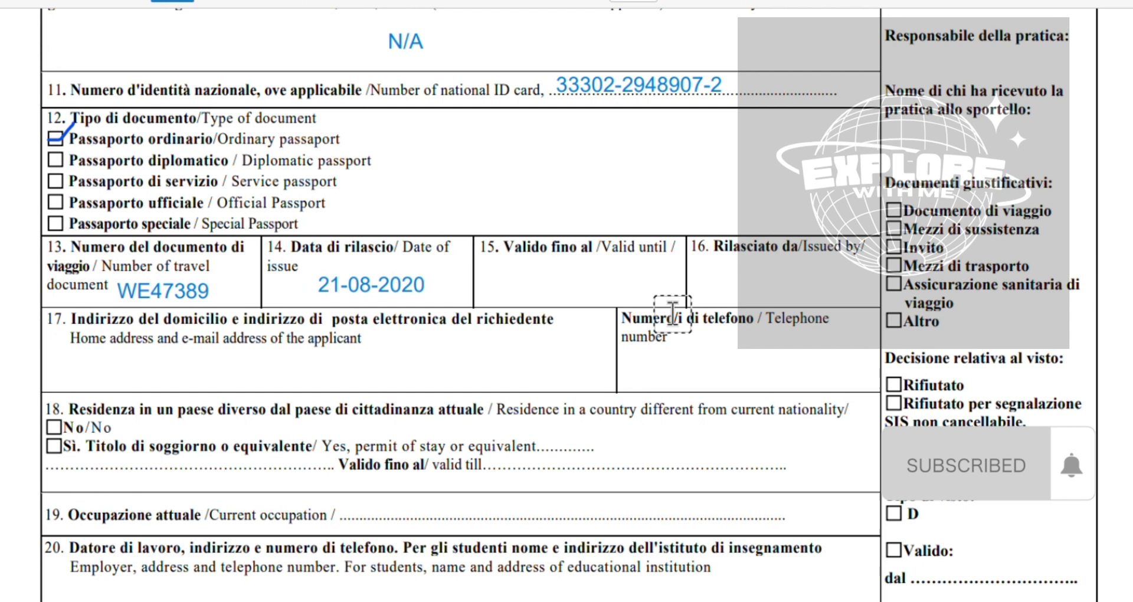
Enter valid-until date 20-08-2030 in box 15, correcting the typos
click(513, 290)
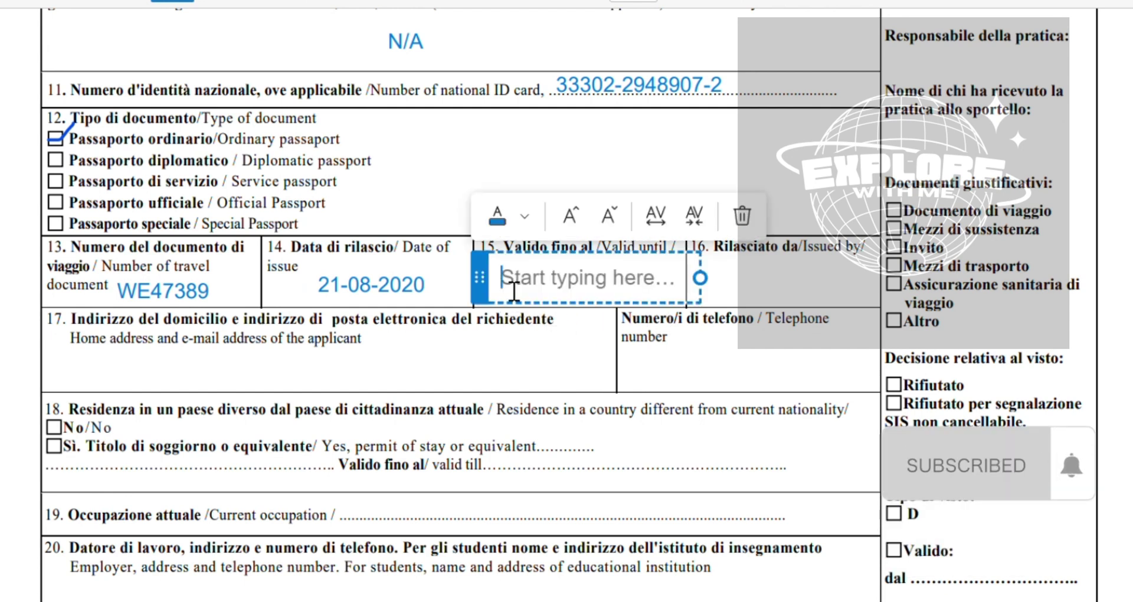
text(21)
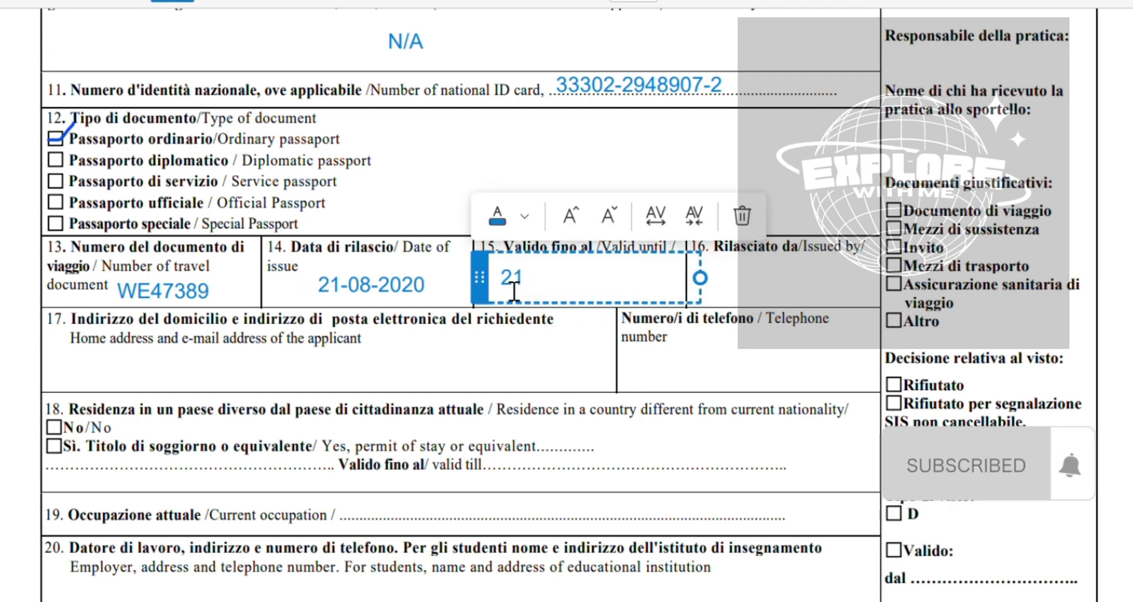
text(-08)
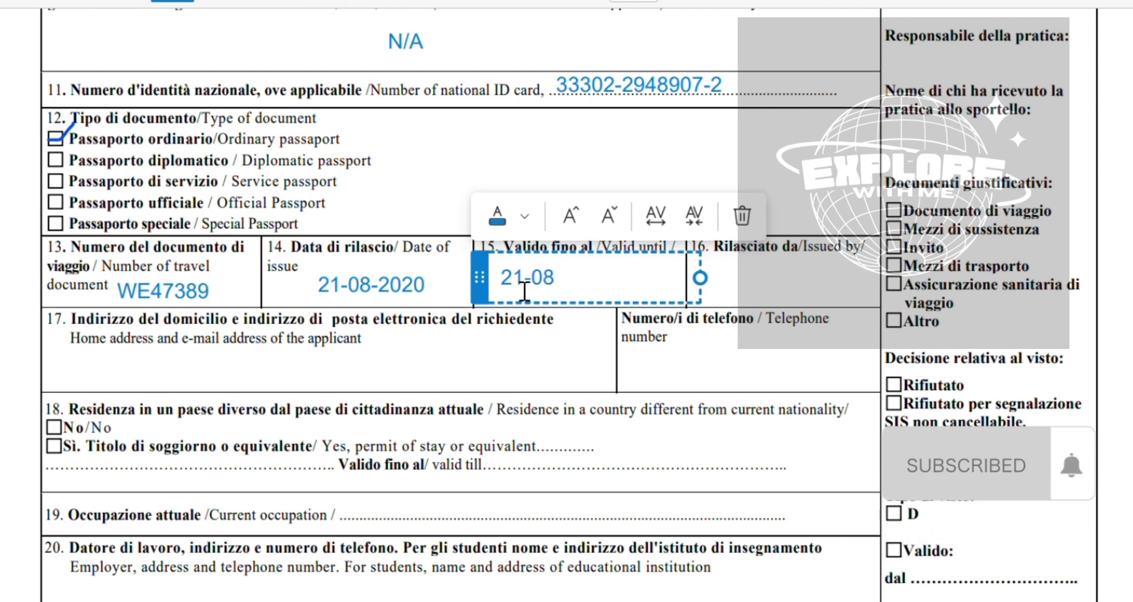
key(Delete)
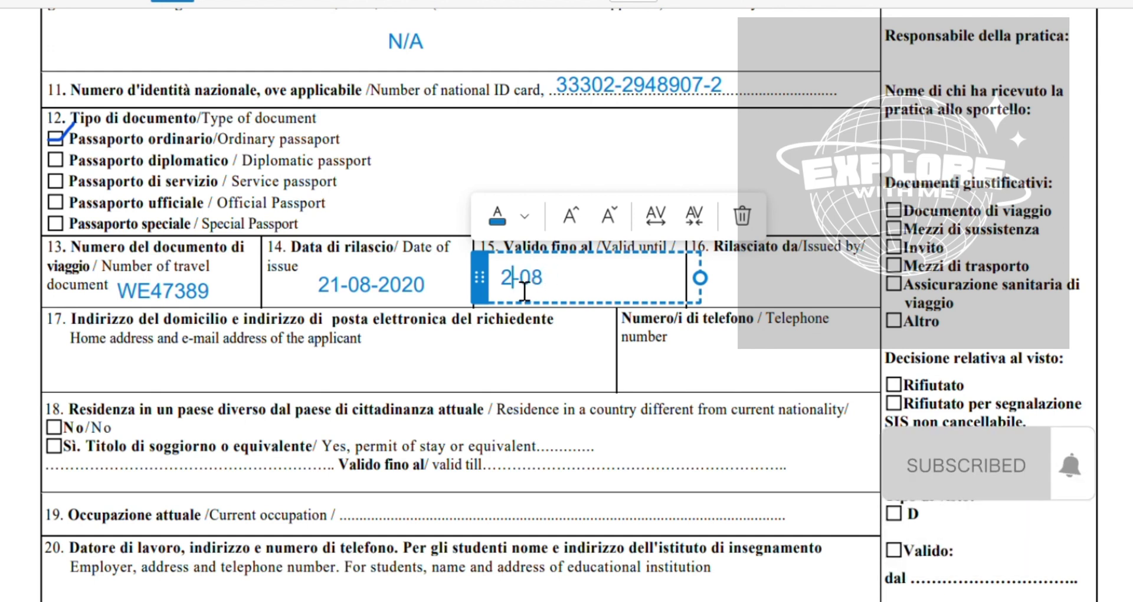
text(08)
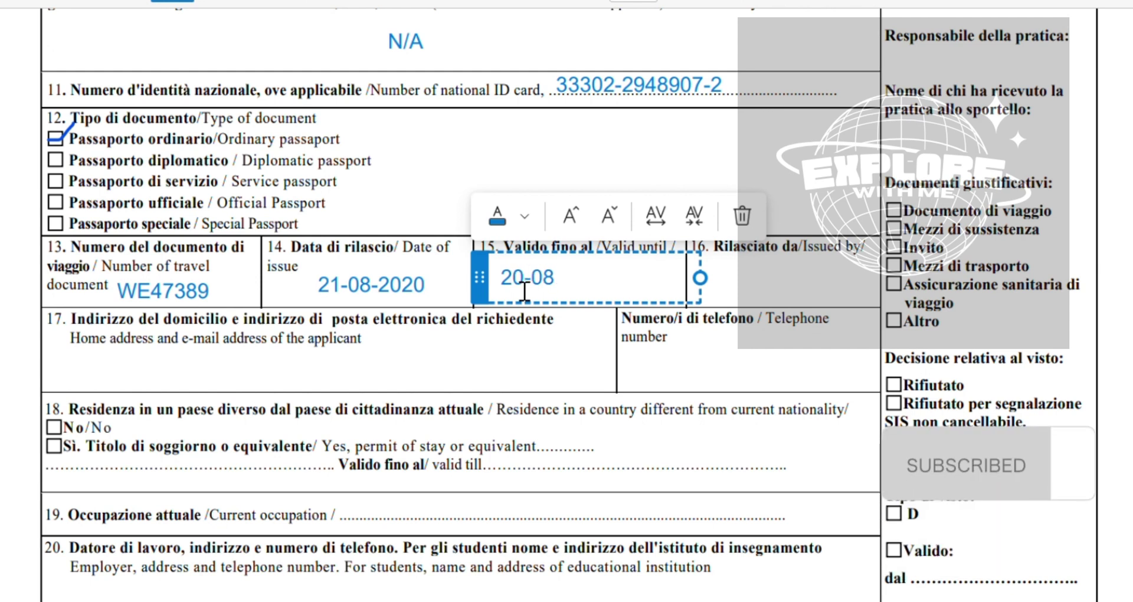
text(029)
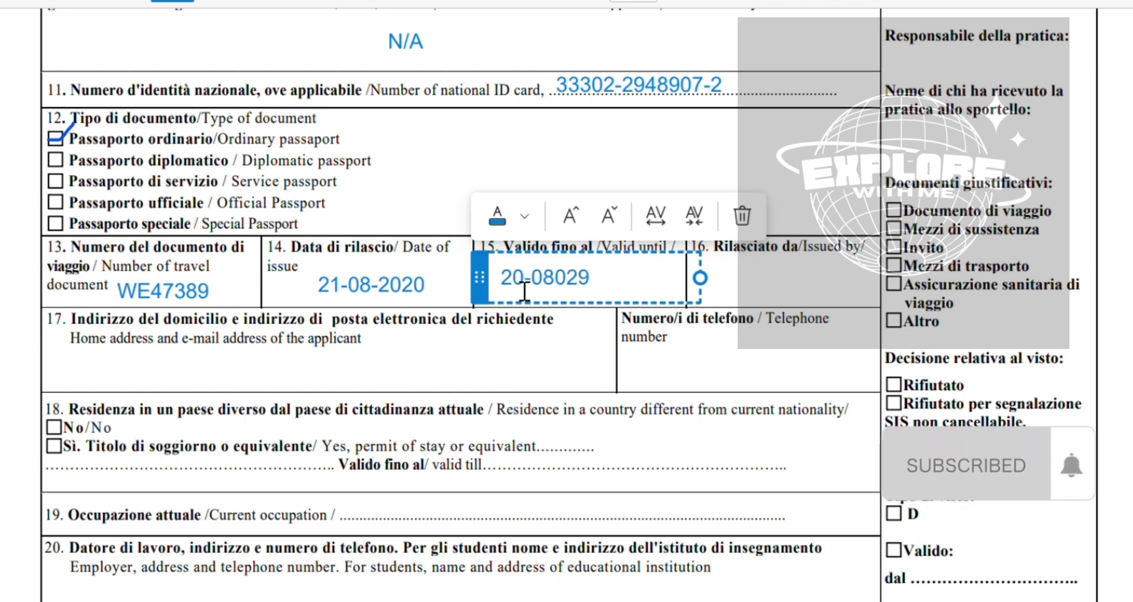
key(BackSpace)
key(BackSpace)
text(030)
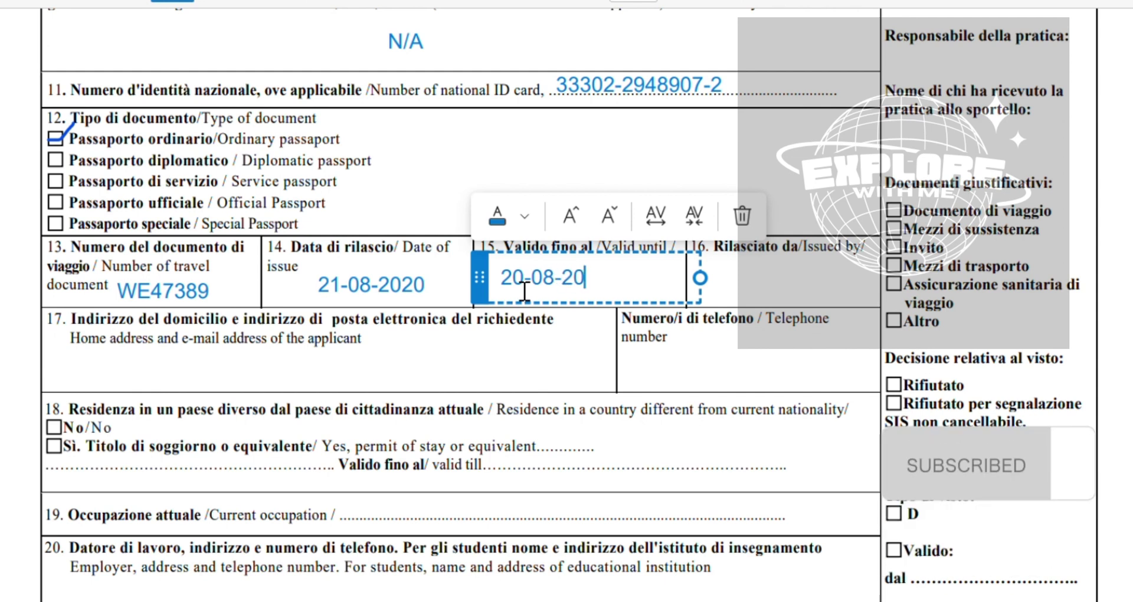
click(737, 295)
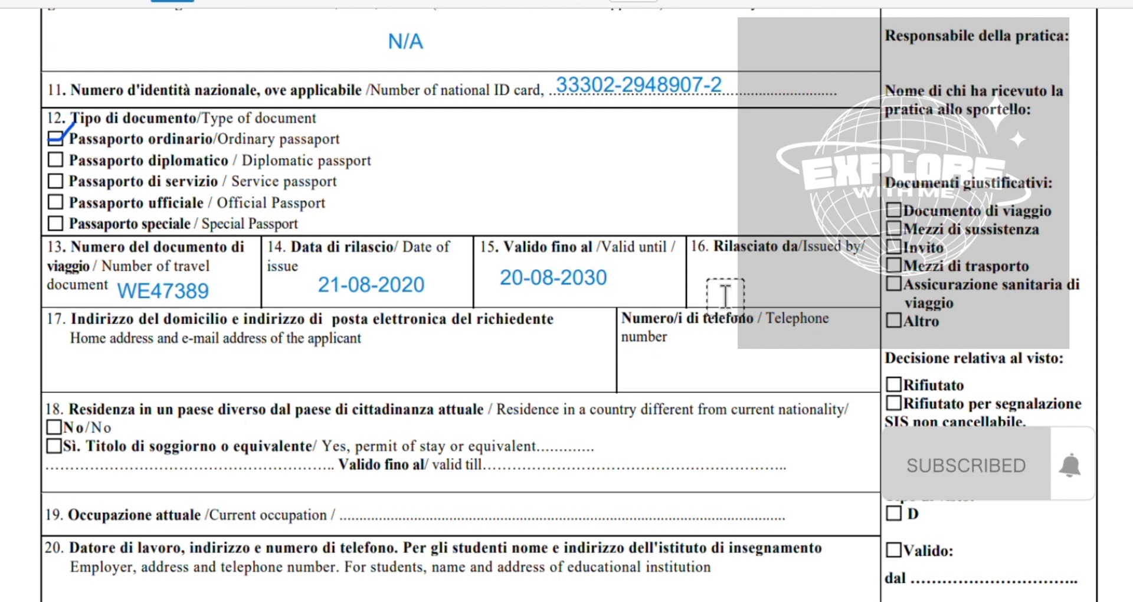
Enter GOVT OF PAKISTAN as the issuing authority in box 16
click(719, 290)
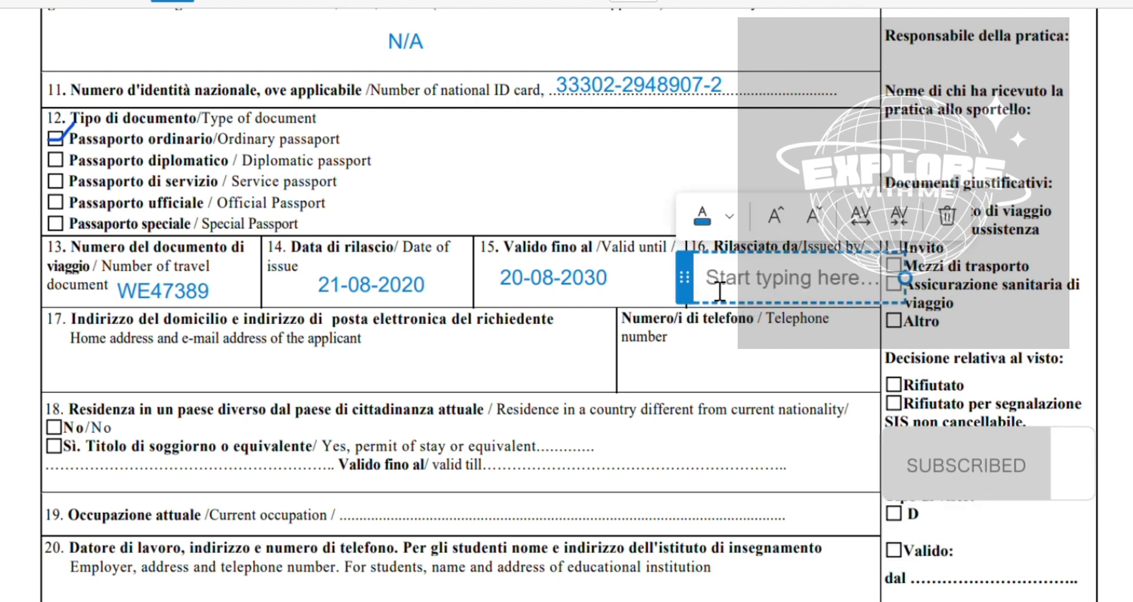
text(G)
key(BackSpace)
text(GO)
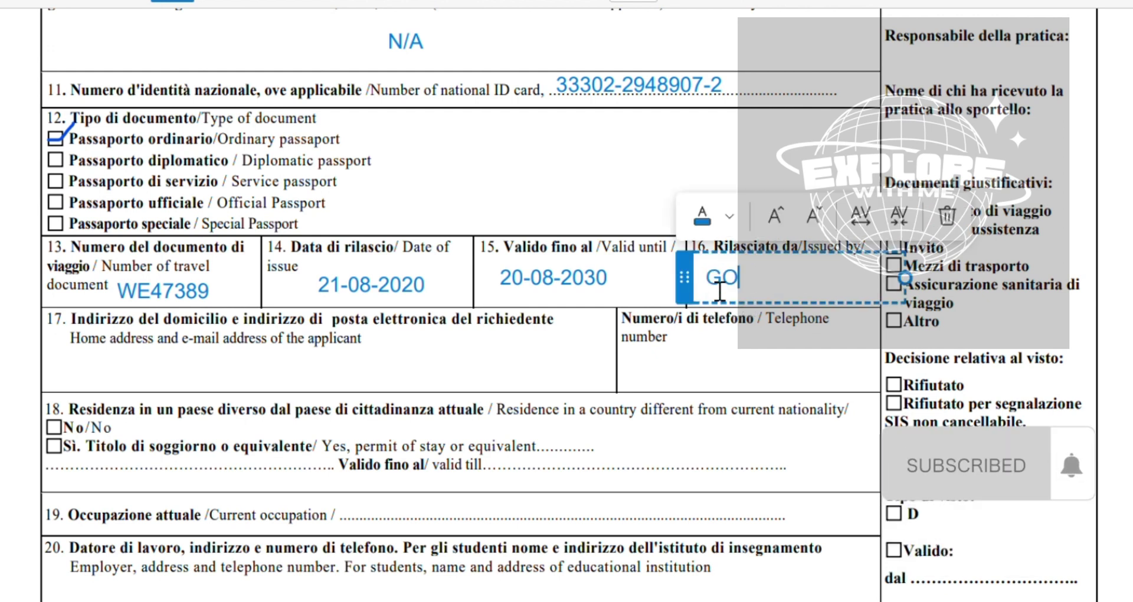
text(VT OF PAK)
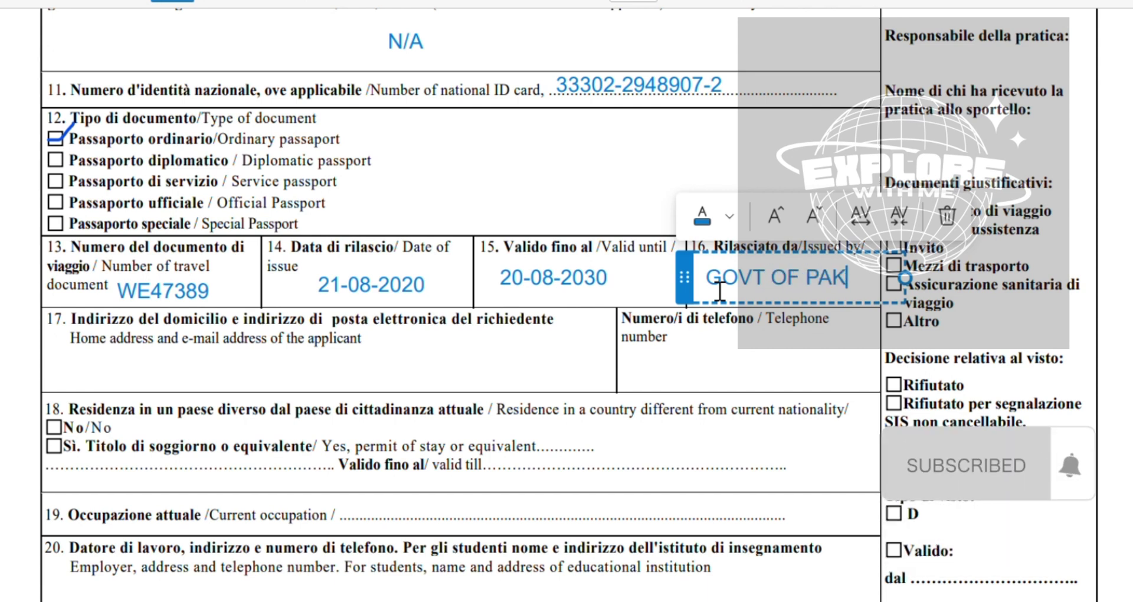
text(ISTAN)
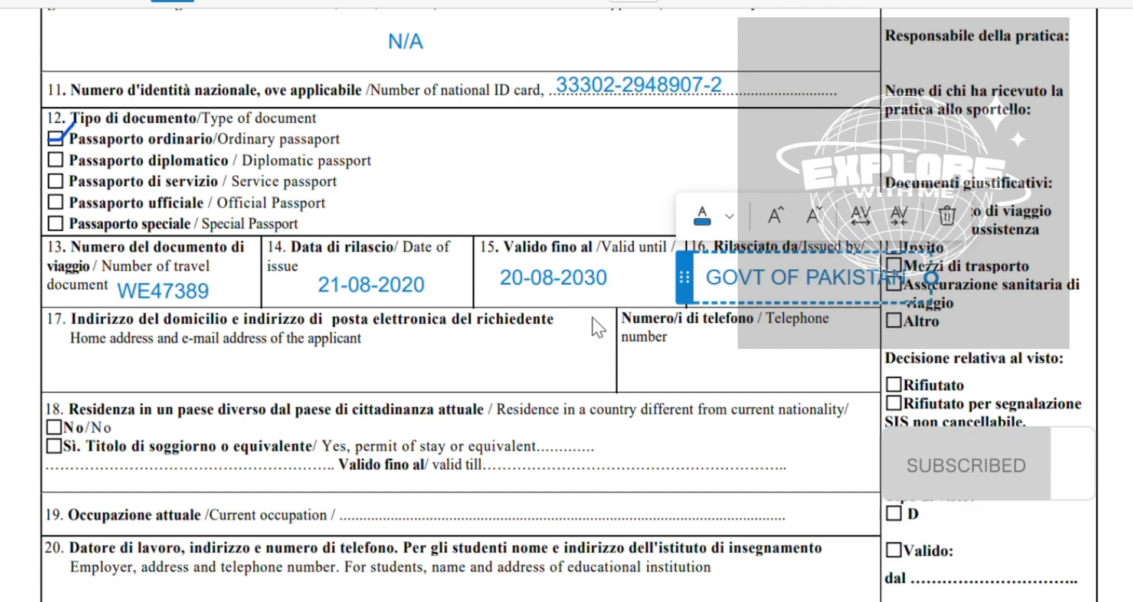
click(259, 416)
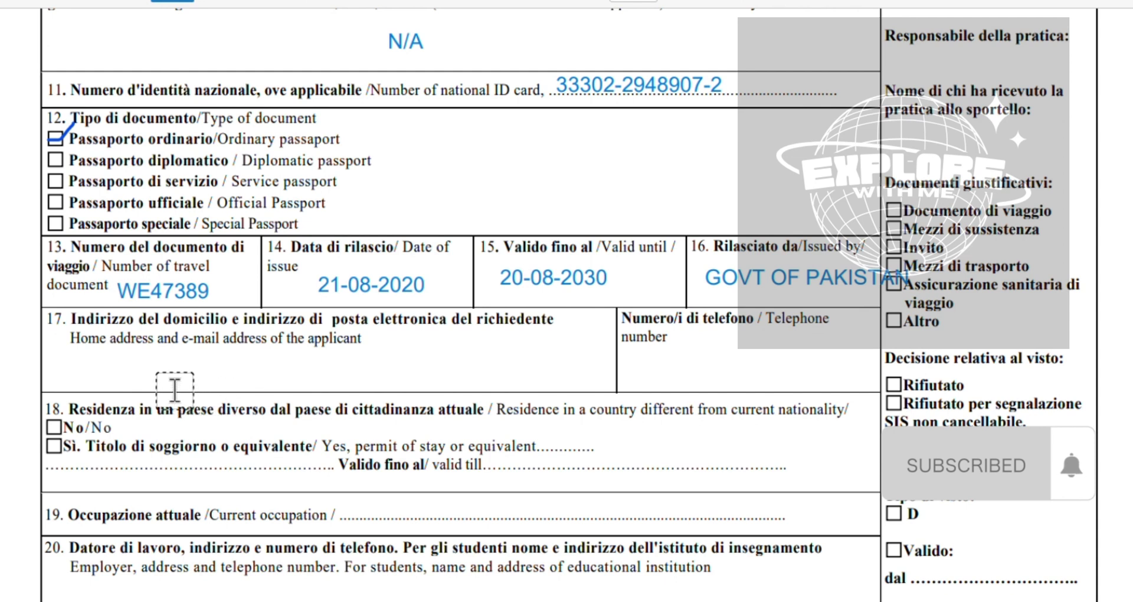
Add a text box at the left edge of section 17 and type the applicant's home address on two lines
click(128, 382)
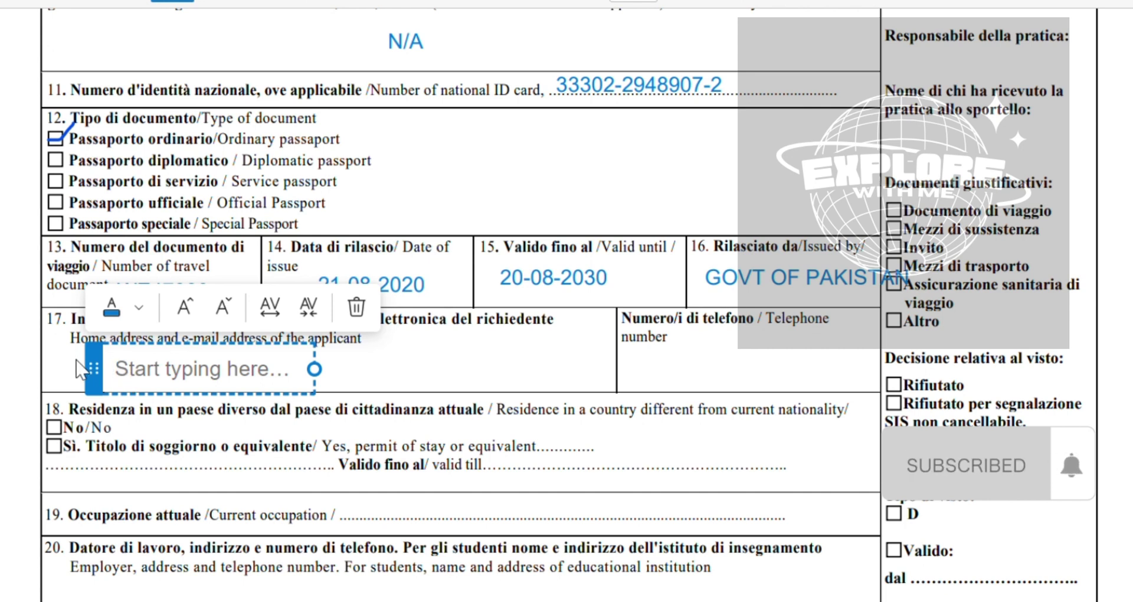
drag(77, 361, 37, 351)
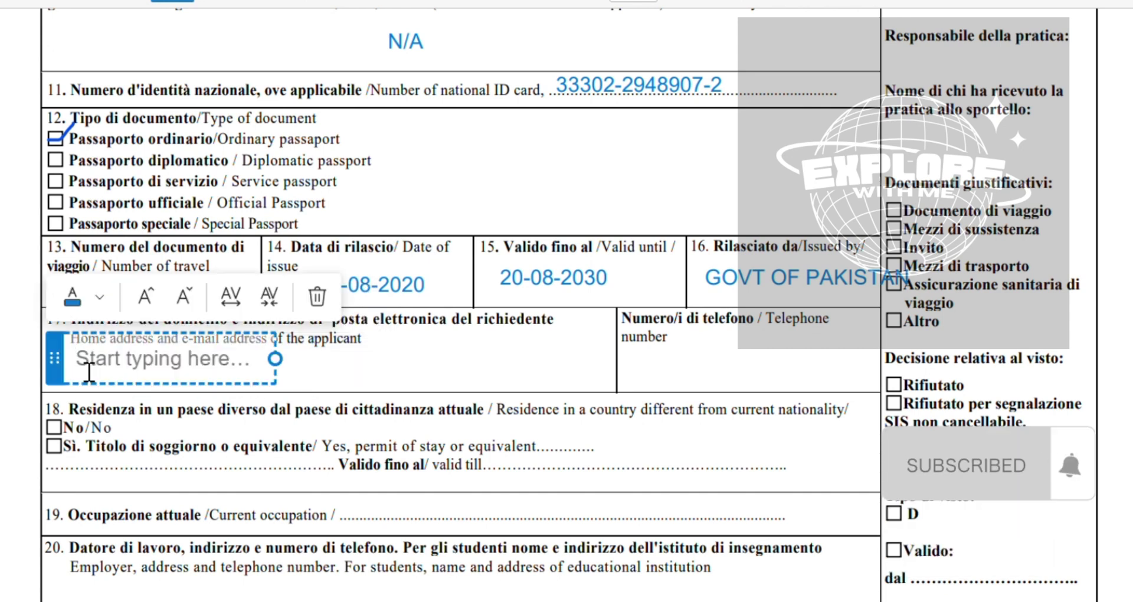
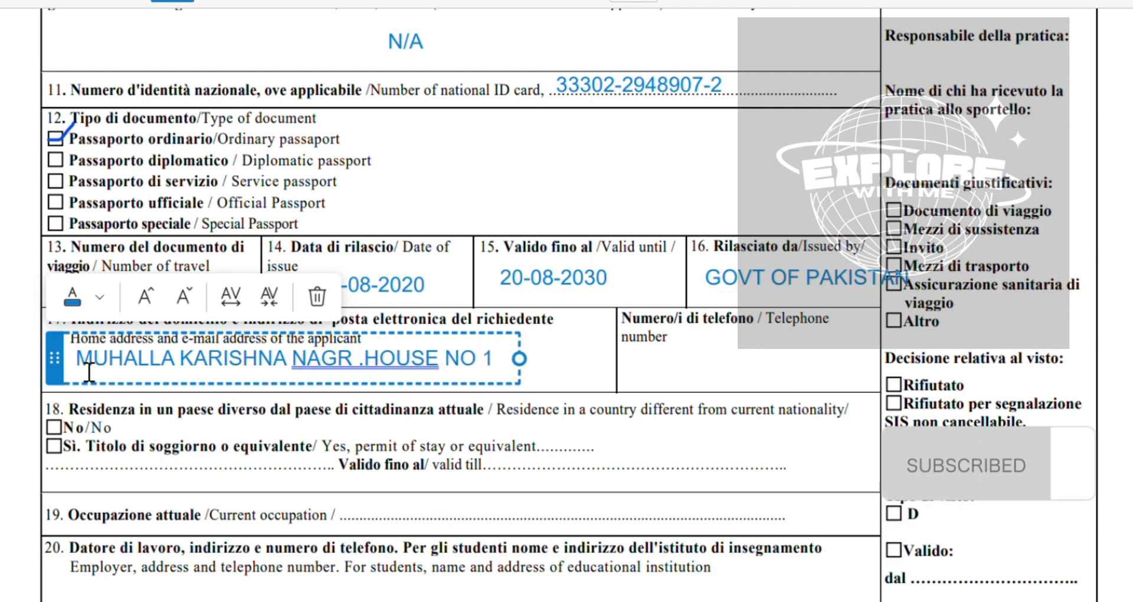
key(Return)
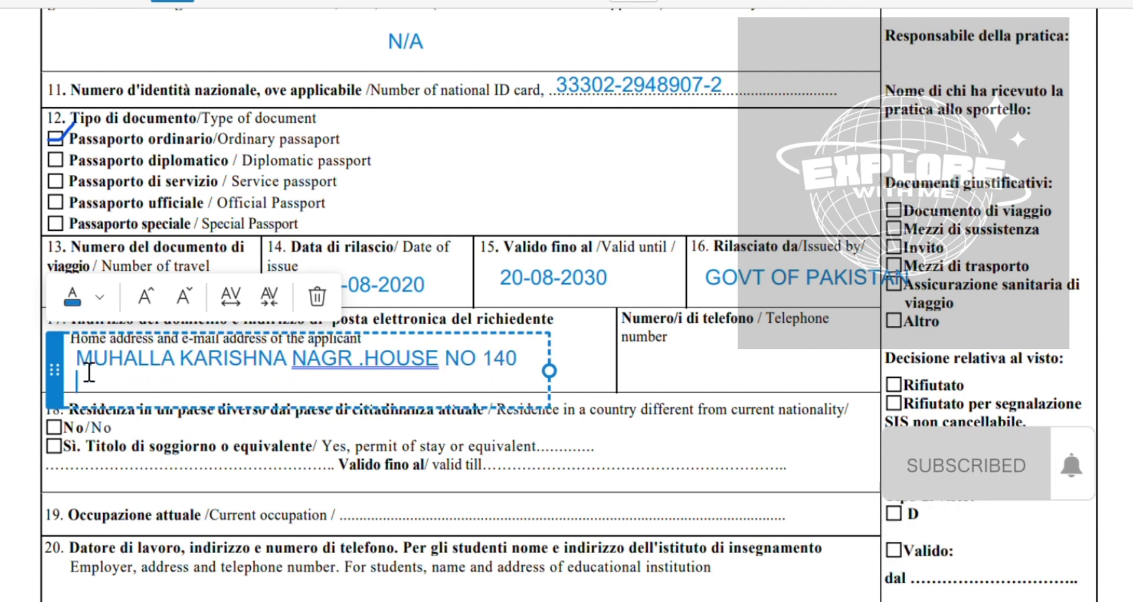
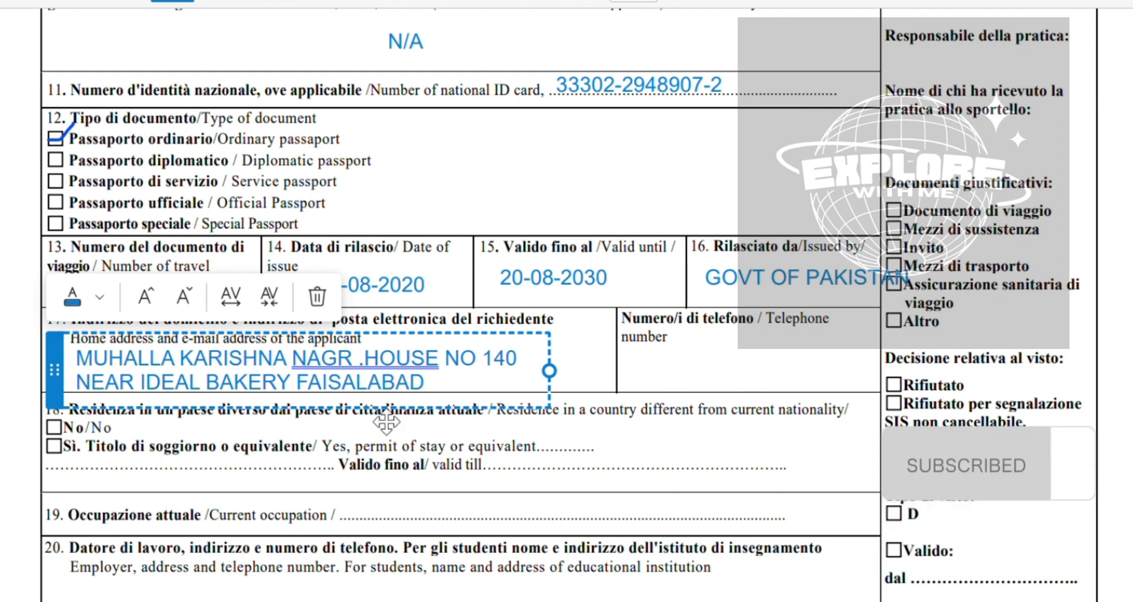
key(Escape)
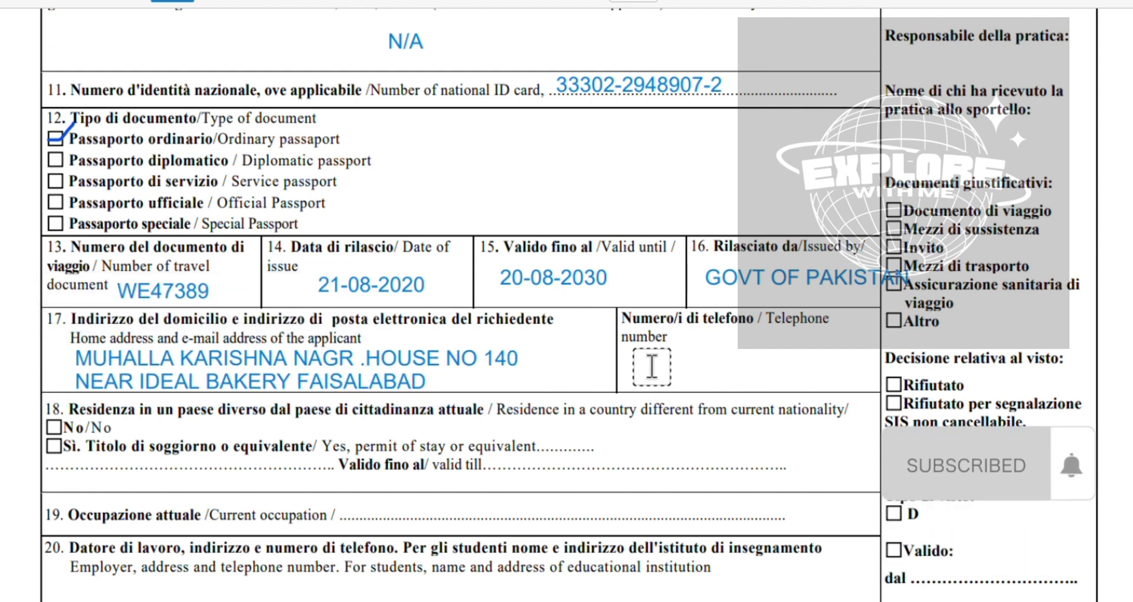
Type the applicant's telephone number in field 17 and tick No in field 18
click(652, 366)
text(0)
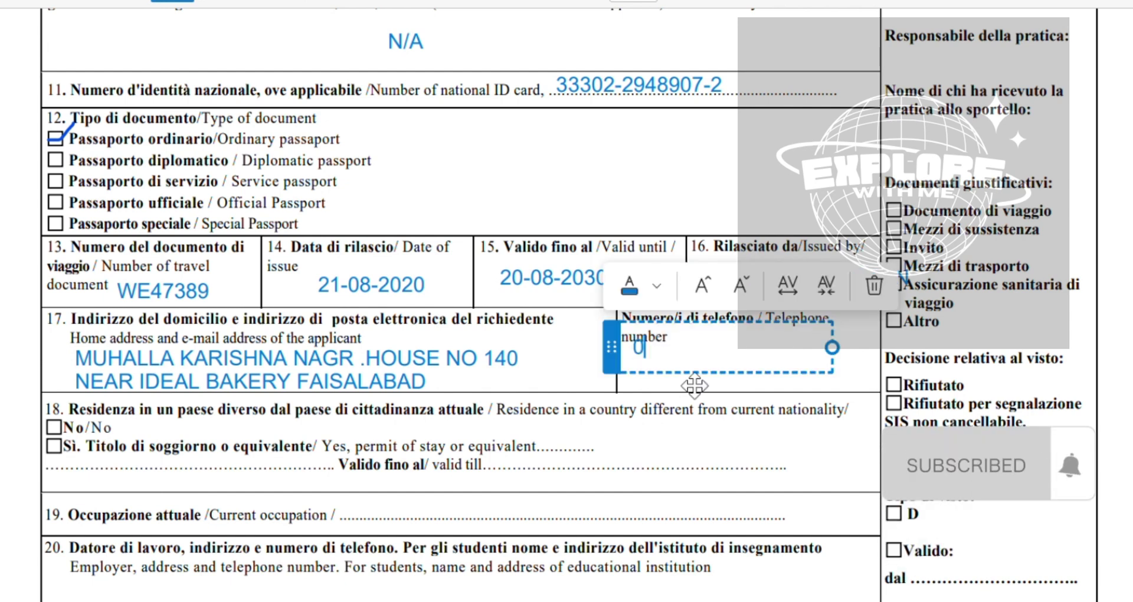
key(BackSpace)
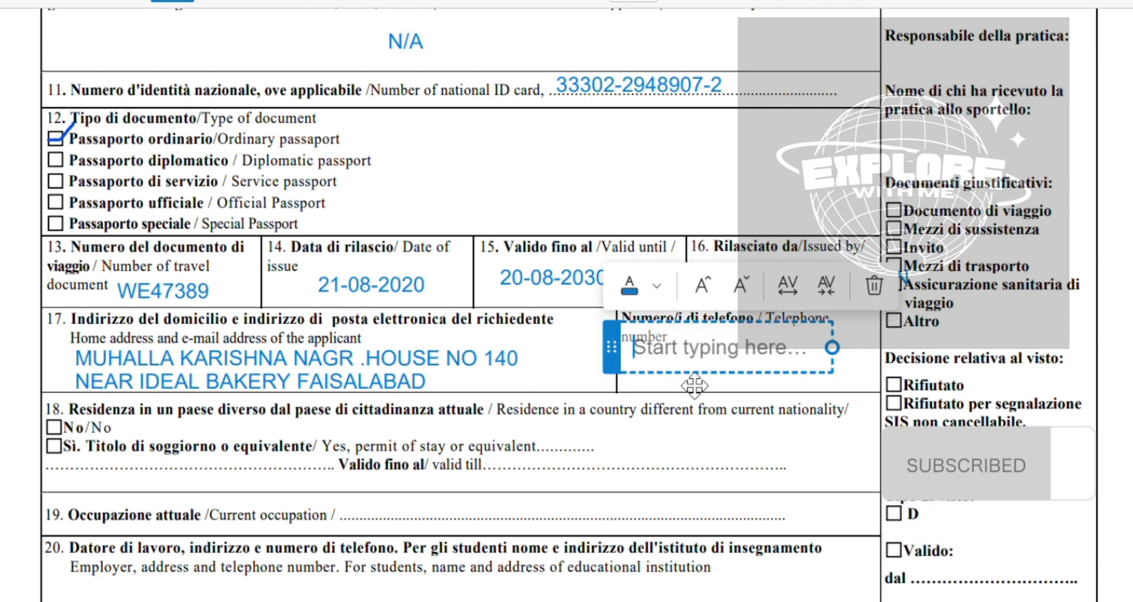
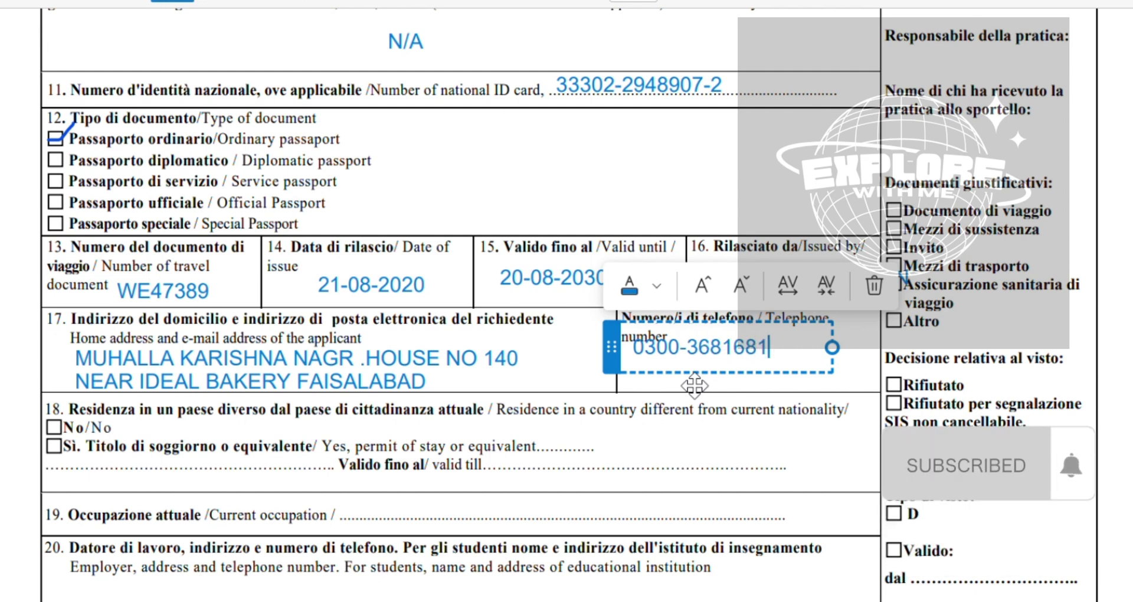
scroll(682, 265, down, 3)
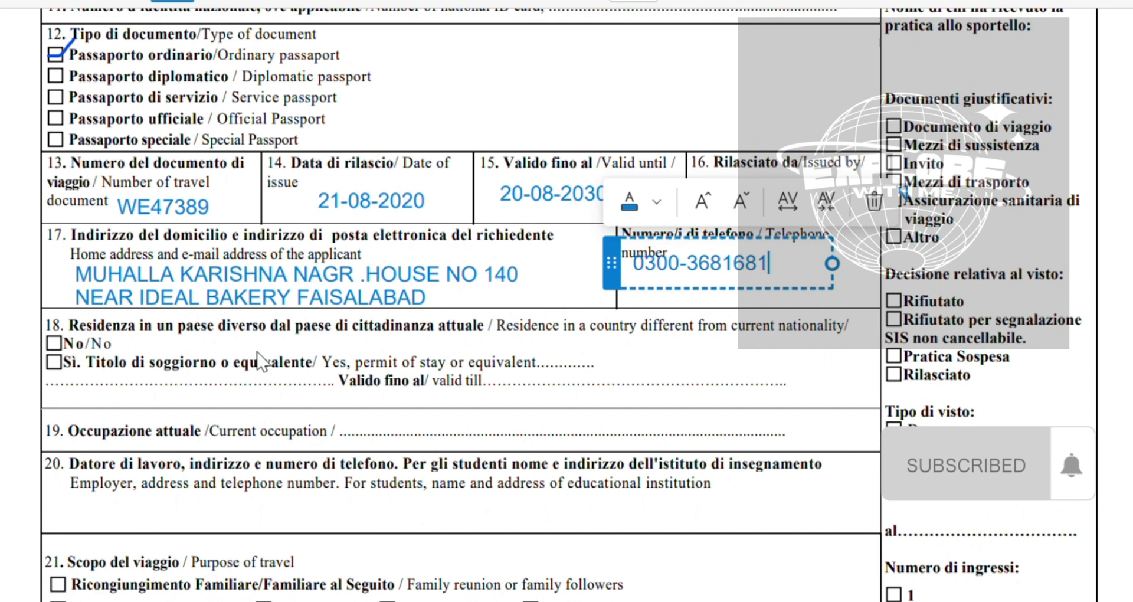
scroll(259, 360, down, 1)
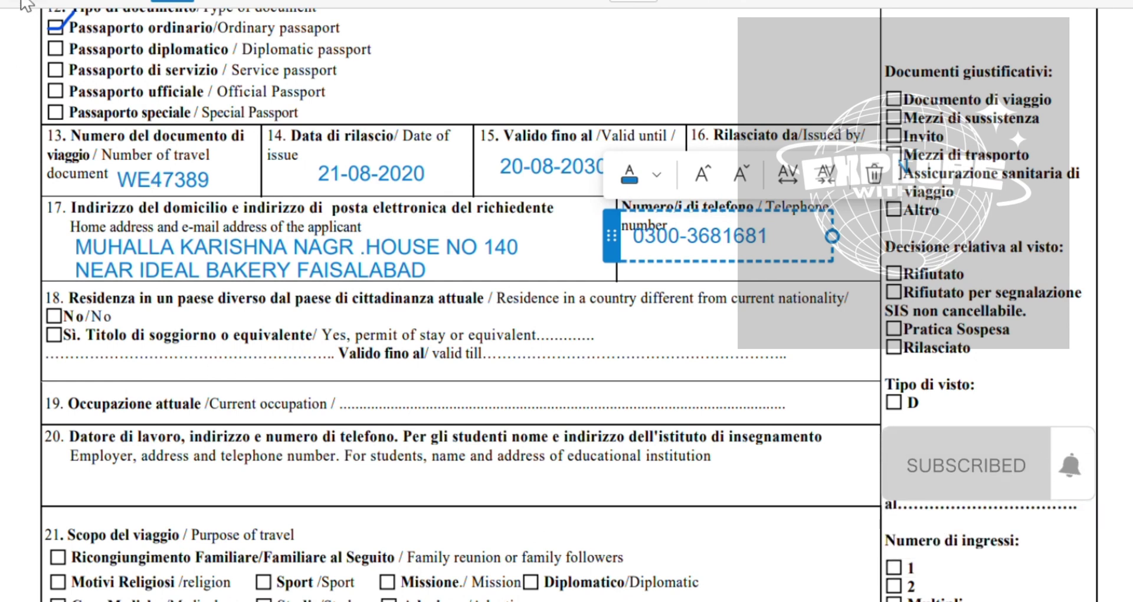
click(96, 114)
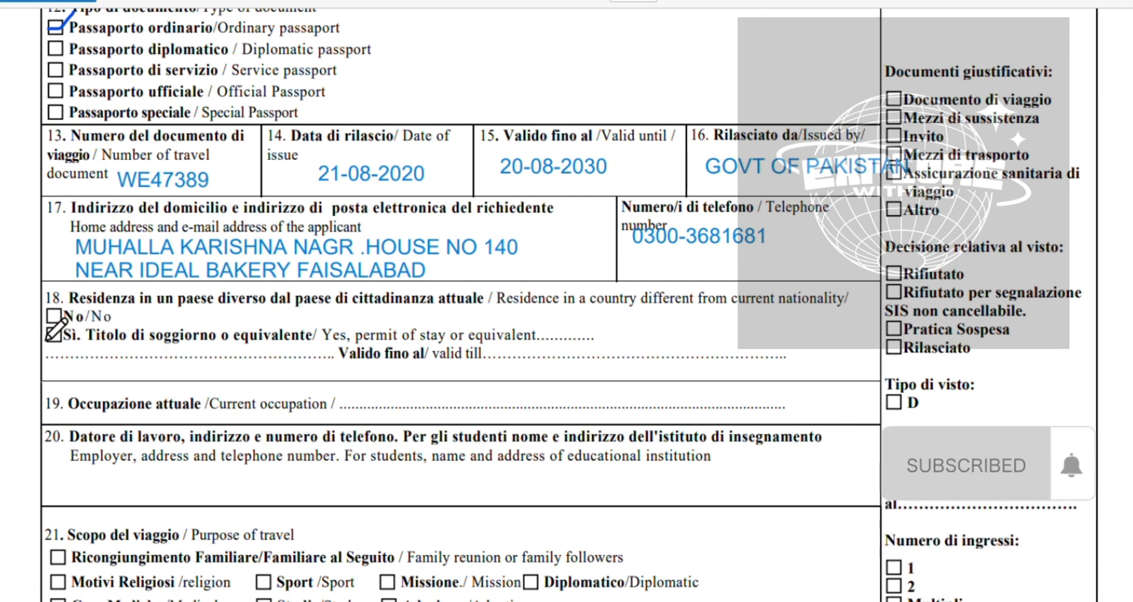
click(54, 316)
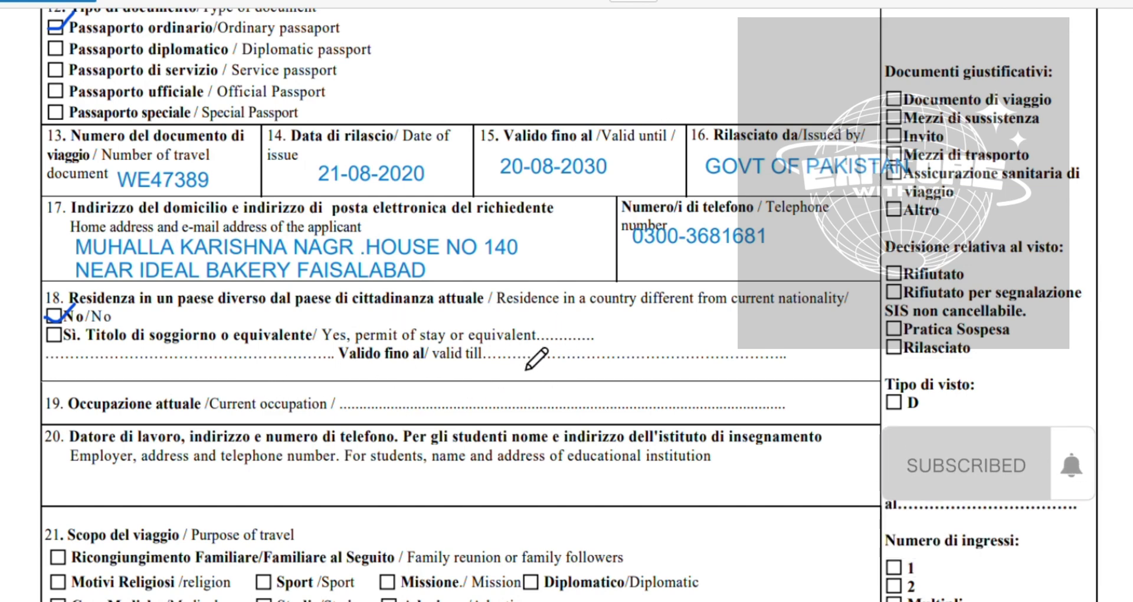
scroll(536, 358, down, 4)
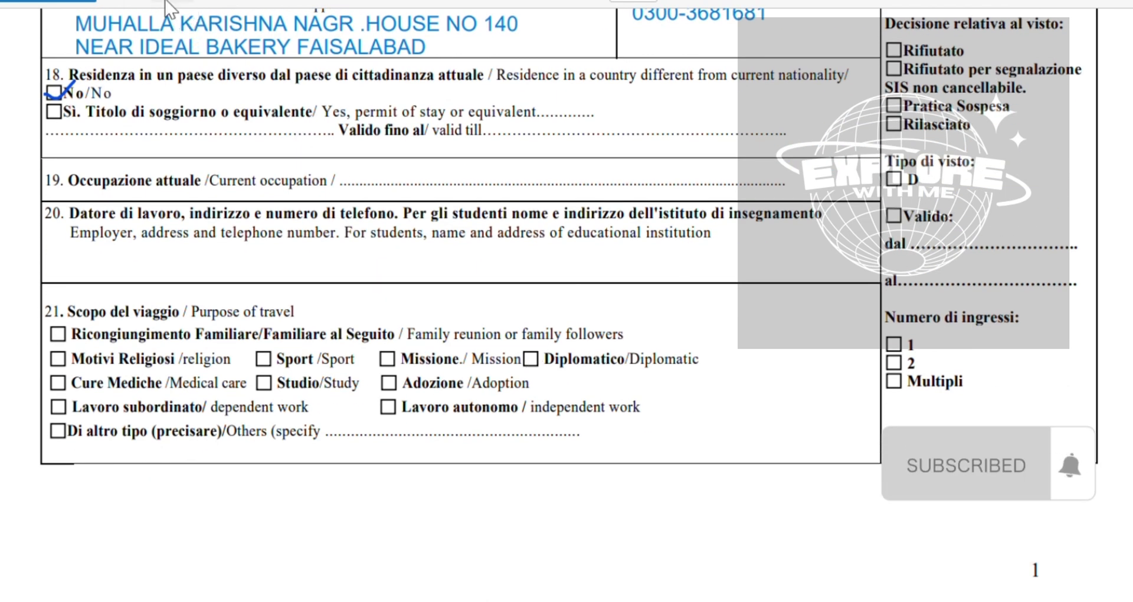
Enter HOUSE WIFE as the current occupation in field 19
click(168, 3)
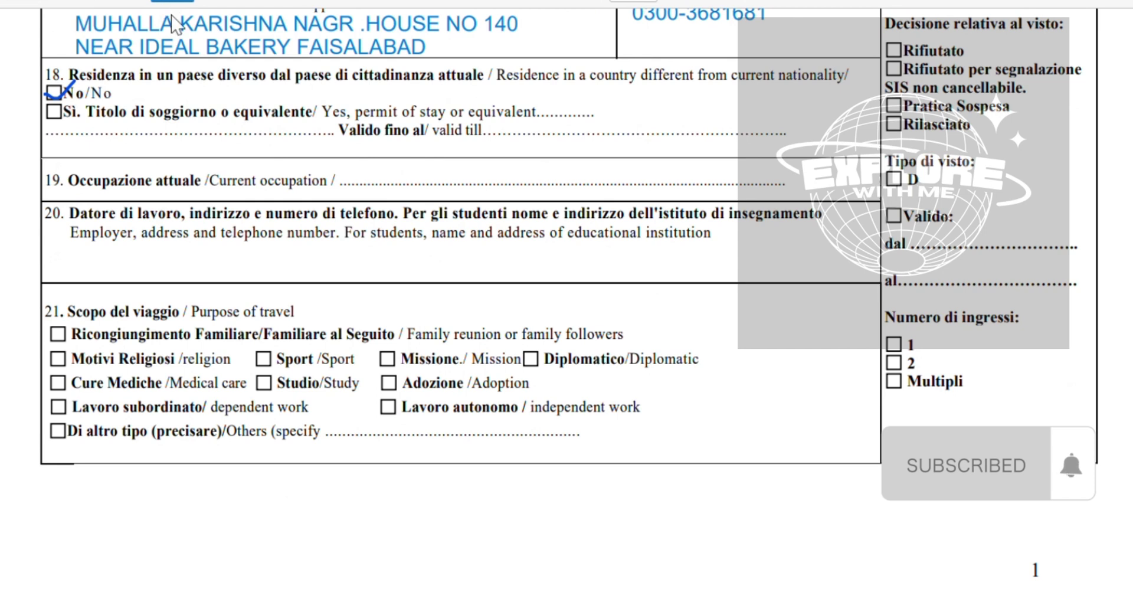
click(399, 195)
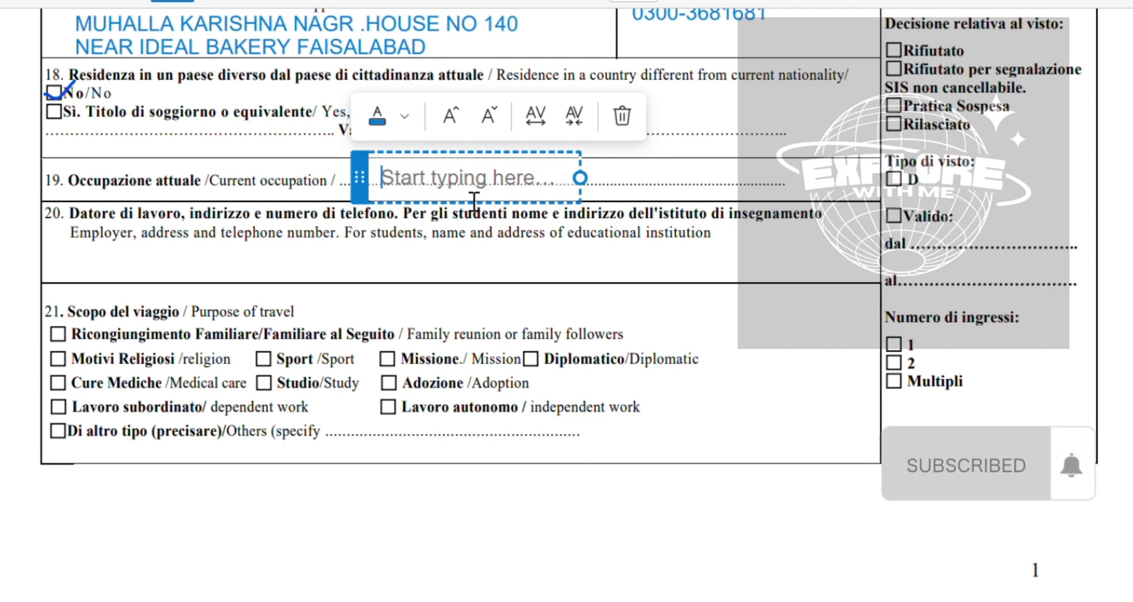
text(HOUS)
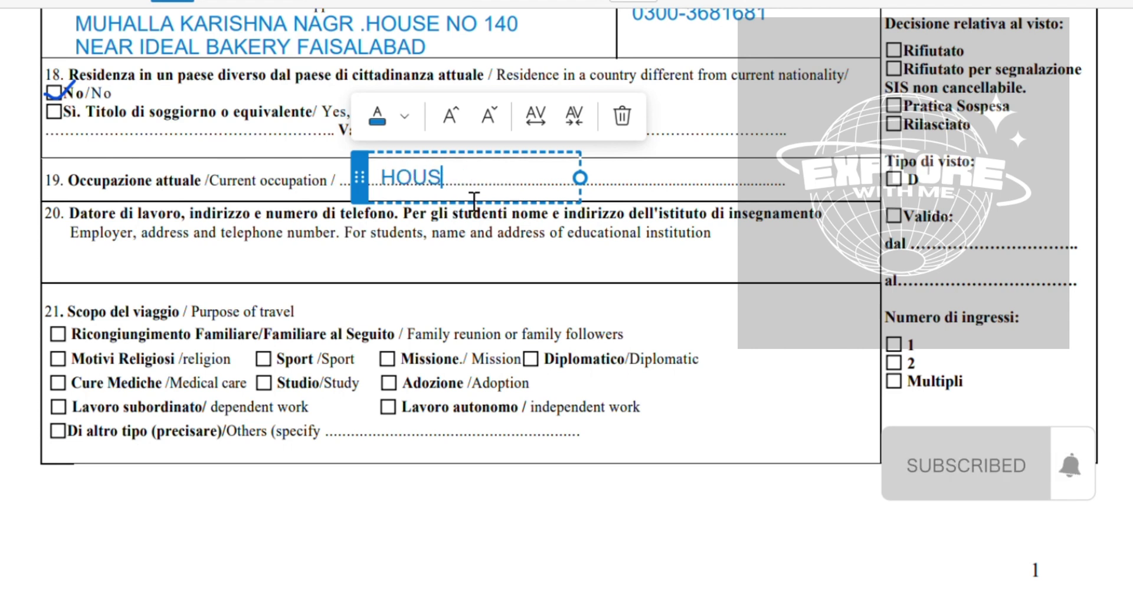
text(E WIFE)
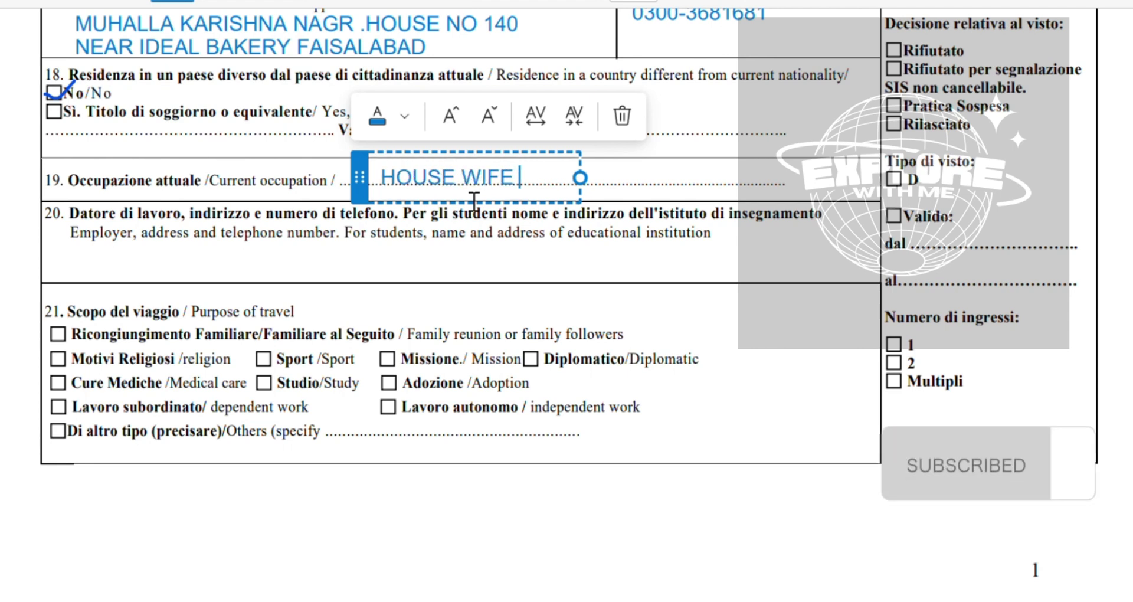
scroll(474, 201, down, 1)
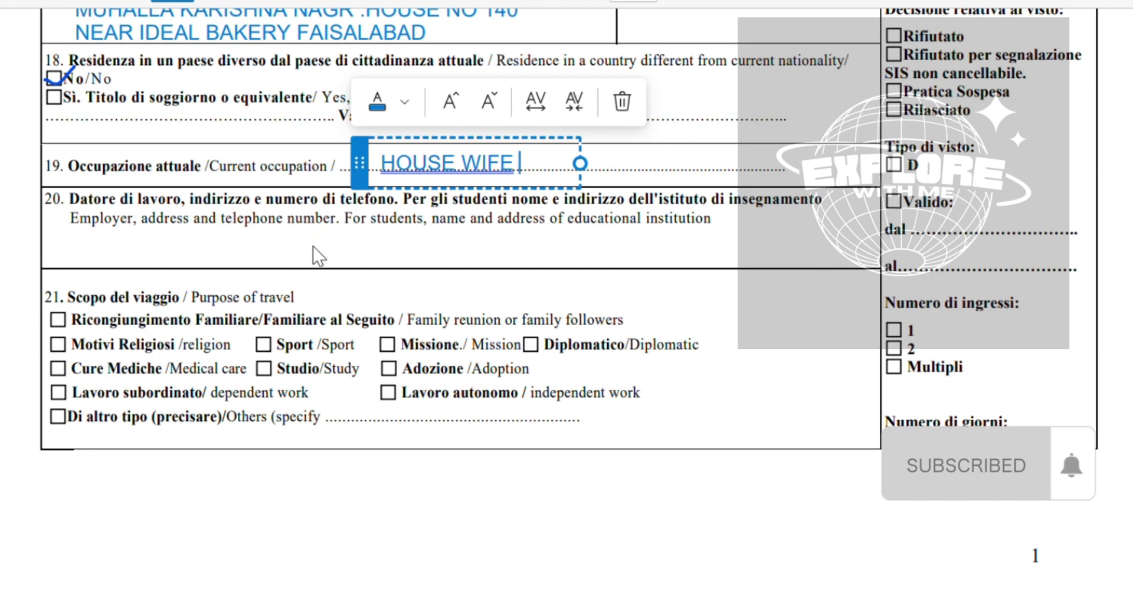
Enter N/A in the employer field 20
click(328, 258)
click(326, 258)
text(N)
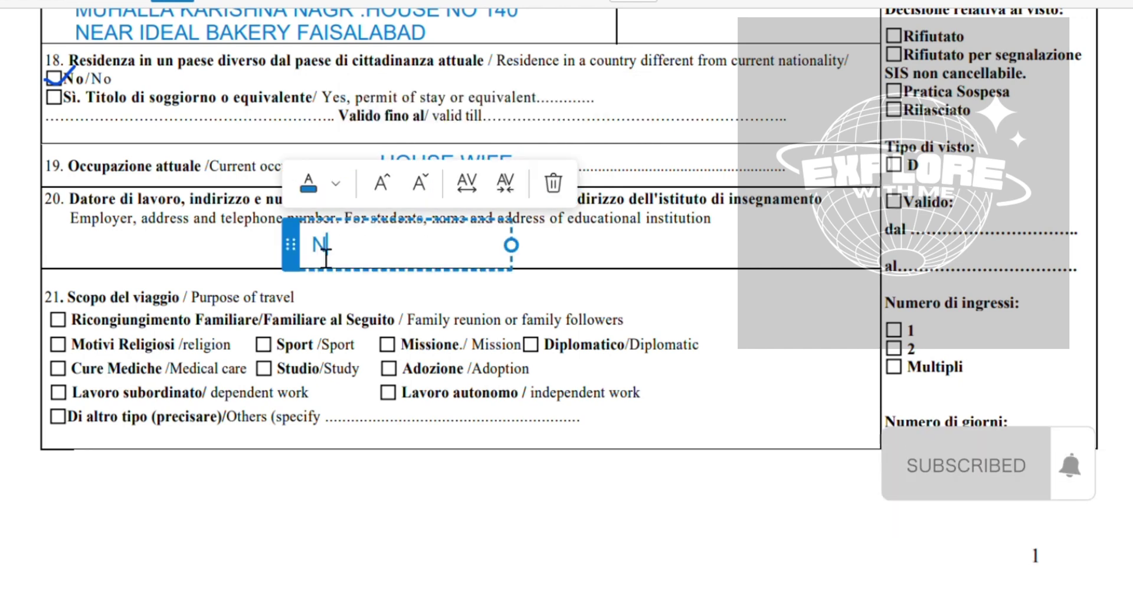
text(/A)
scroll(326, 257, down, 1)
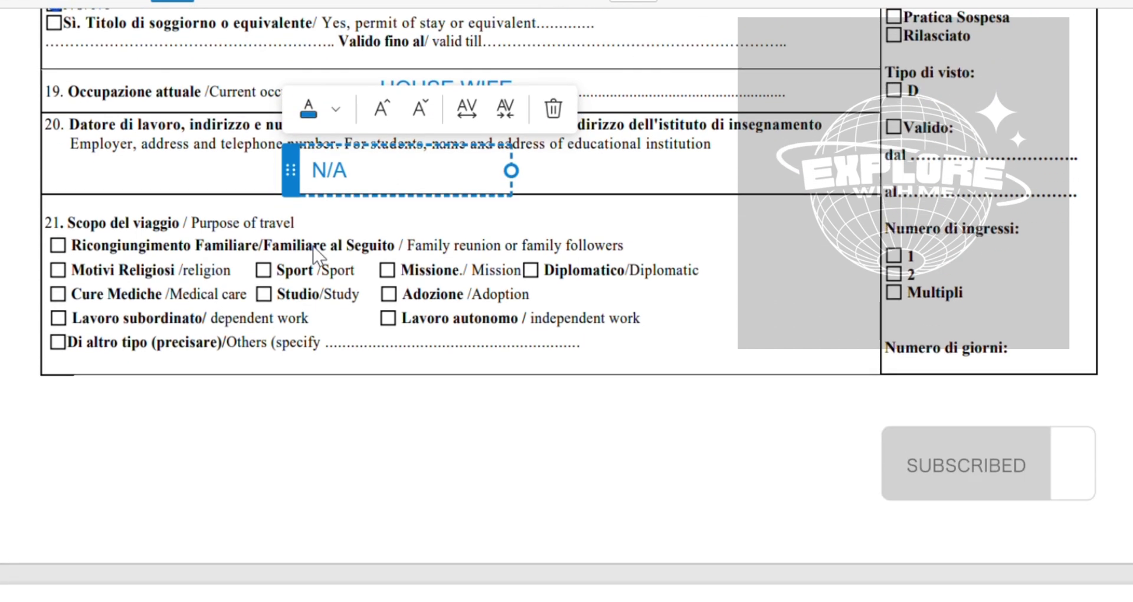
click(24, 1)
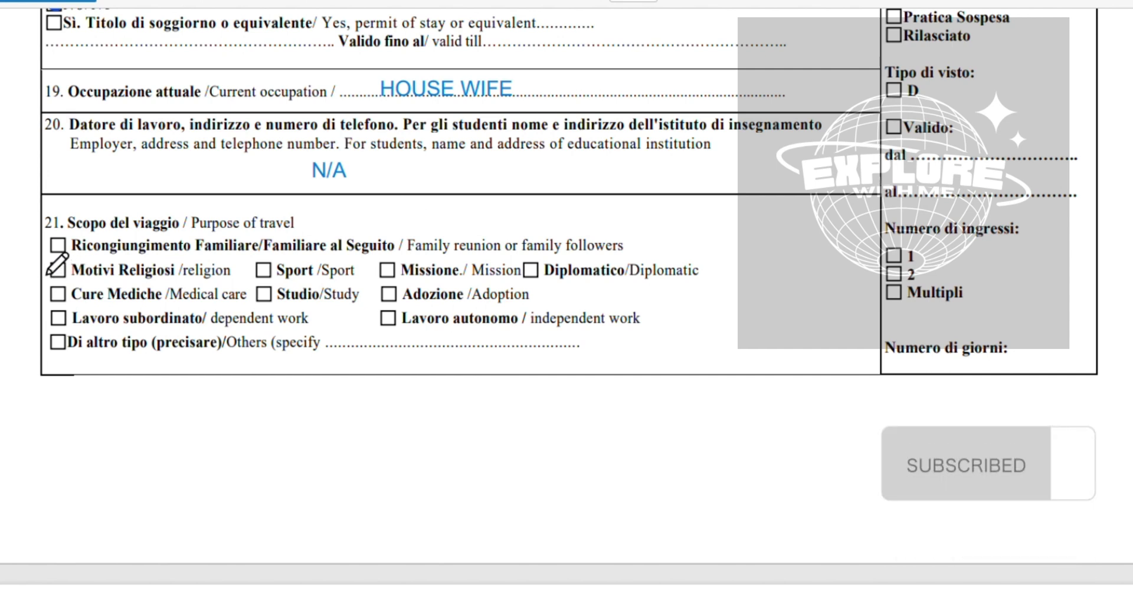
Draw a checkmark in the Family reunion box of field 21 and scroll to field 22
mouse_move(44, 243)
mouse_down()
mouse_move(57, 251)
mouse_move(73, 229)
mouse_up()
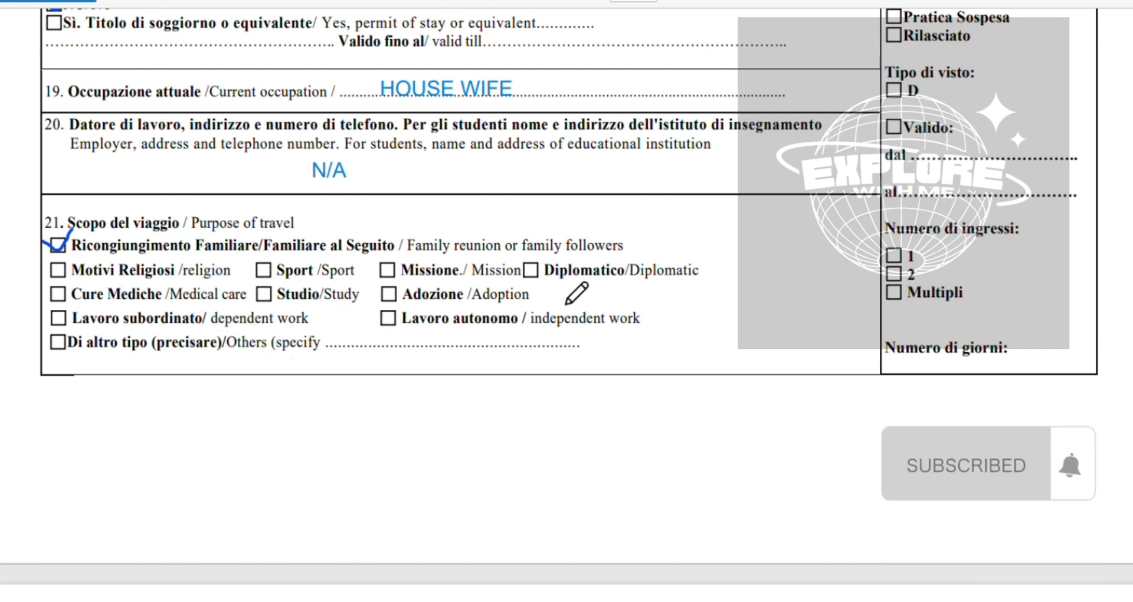
scroll(577, 295, down, 3)
scroll(215, 108, down, 2)
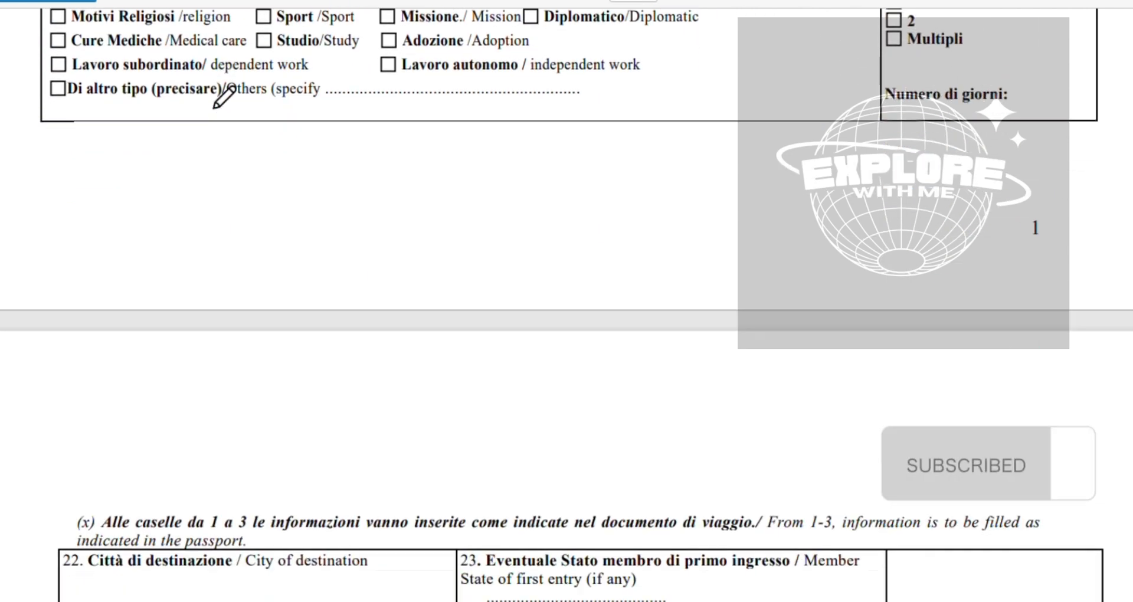
scroll(214, 109, up, 2)
scroll(215, 109, down, 3)
scroll(214, 108, down, 4)
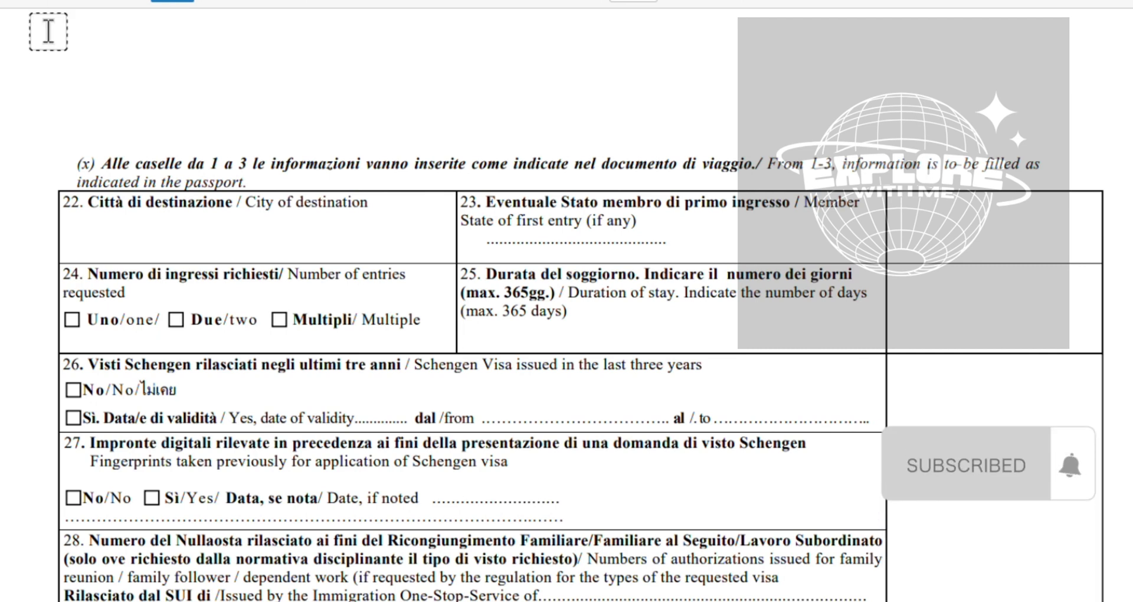
Enter 'BOLONGA , MILAN' as the City of destination in field 22, reordering the typed cities
click(105, 245)
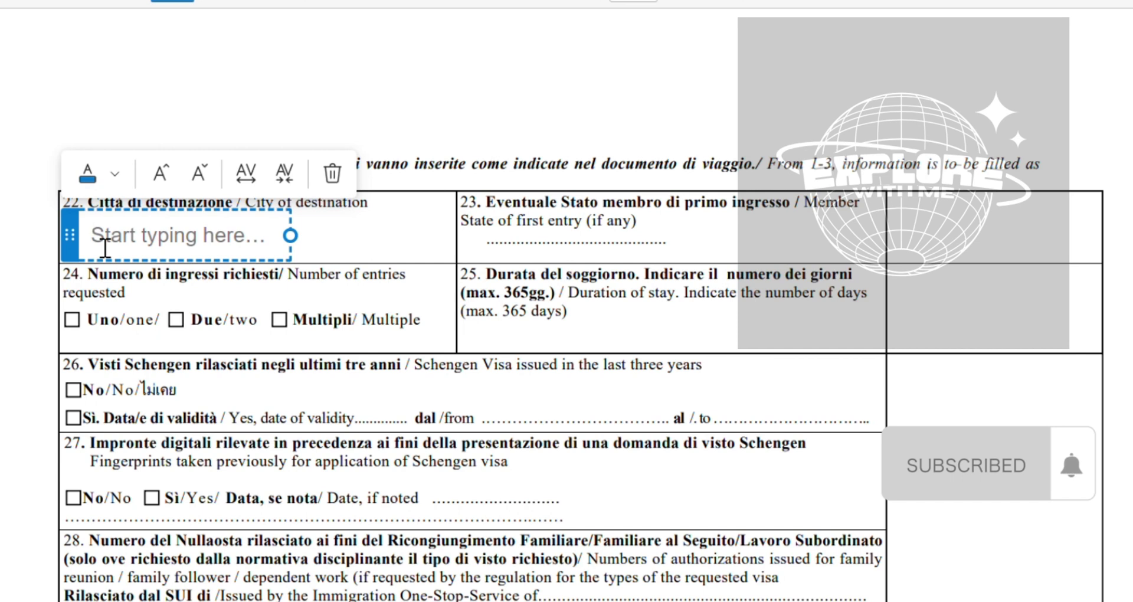
text(MILAN )
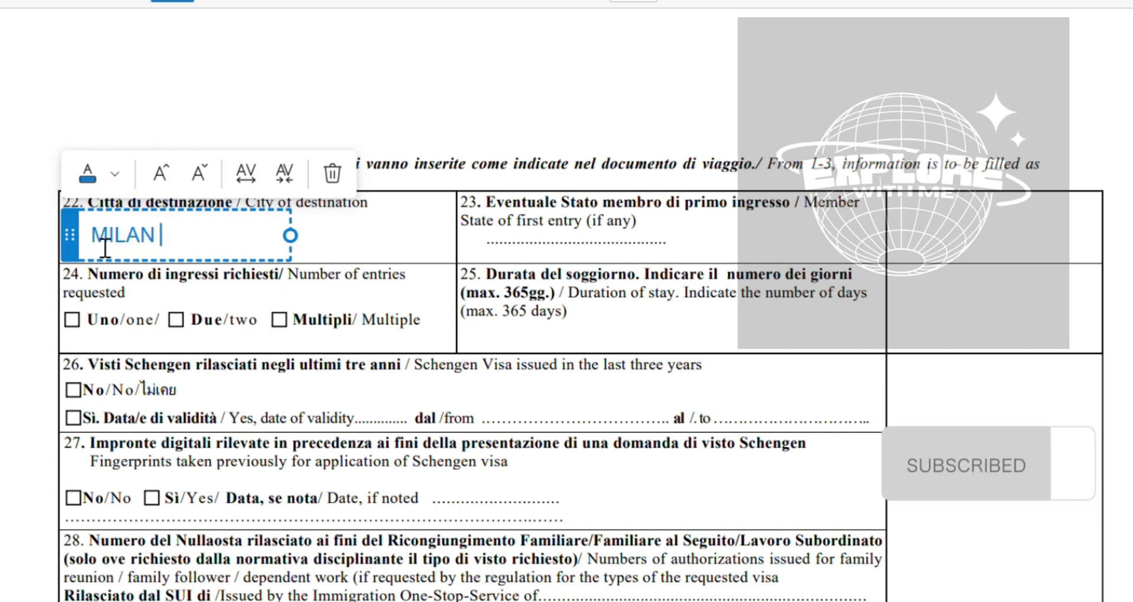
text(,BOLONGA)
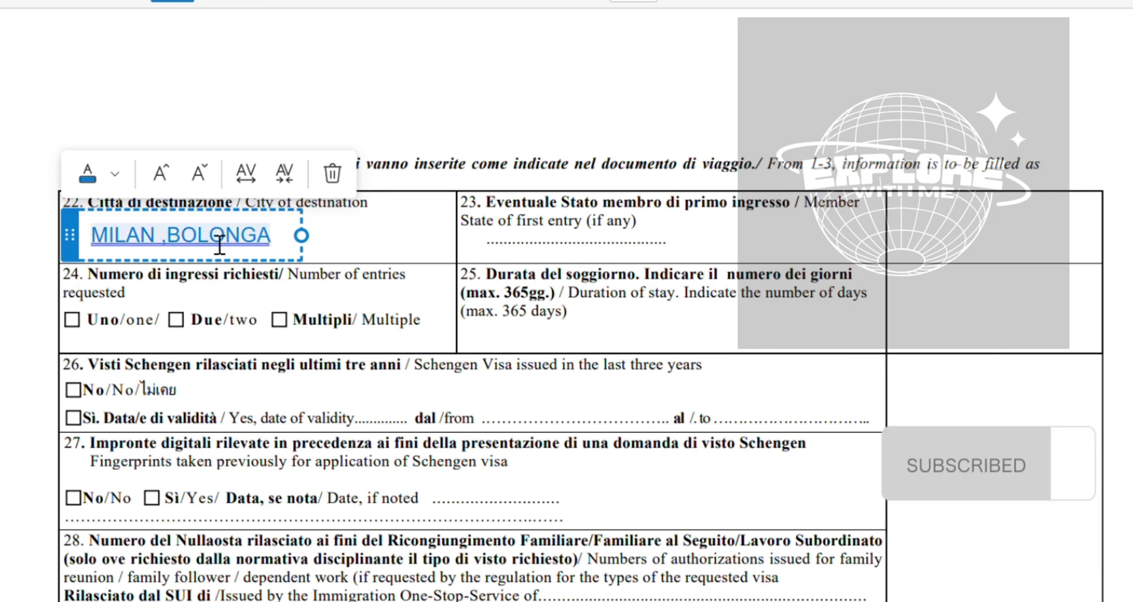
click(168, 239)
key(BackSpace)
key(BackSpace)
key(BackSpace)
key(BackSpace)
key(BackSpace)
key(BackSpace)
key(BackSpace)
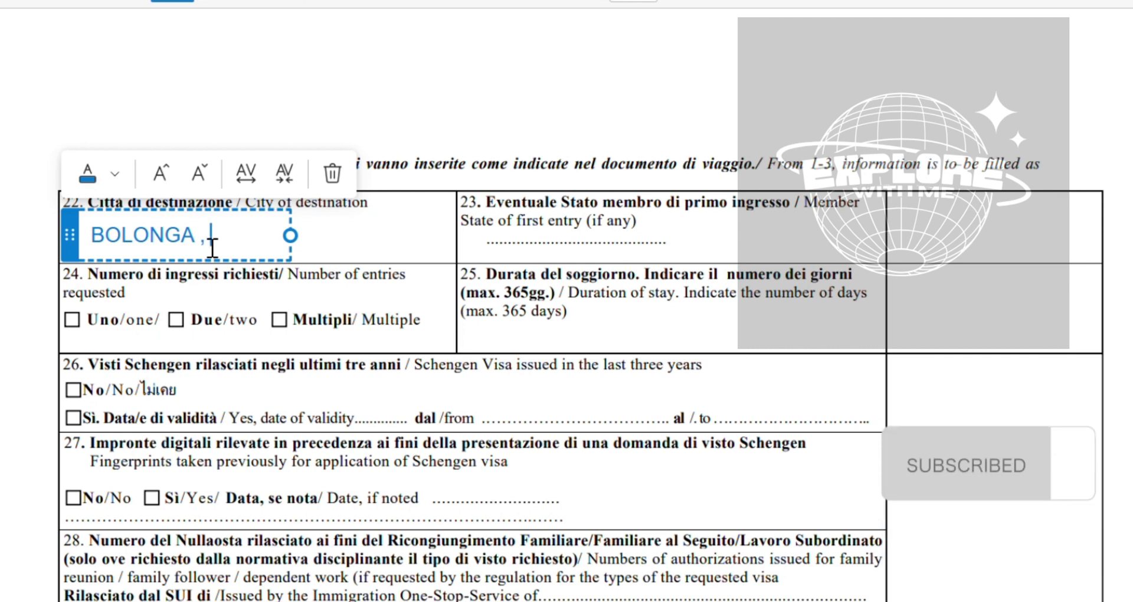
click(213, 248)
text(,MILAN)
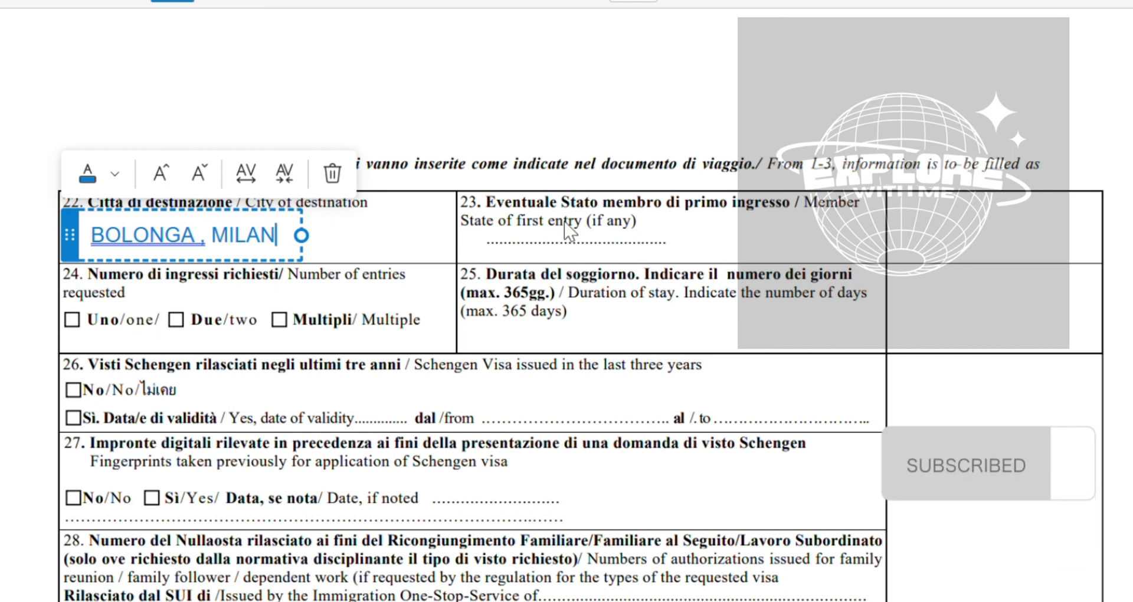
click(560, 260)
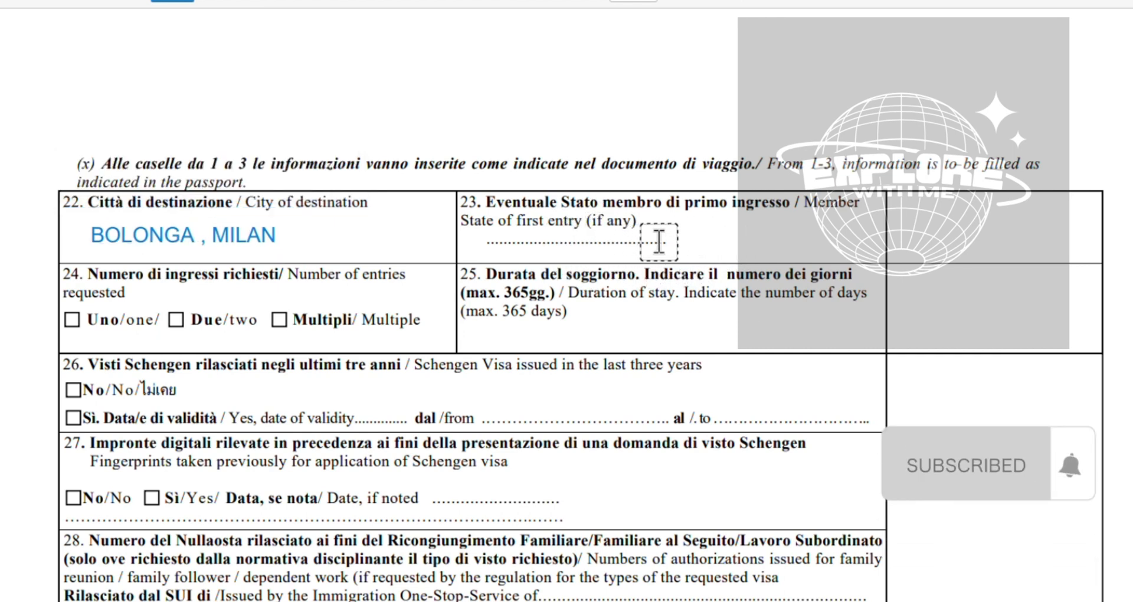
Type ITALY as the state of first entry in field 23
click(680, 247)
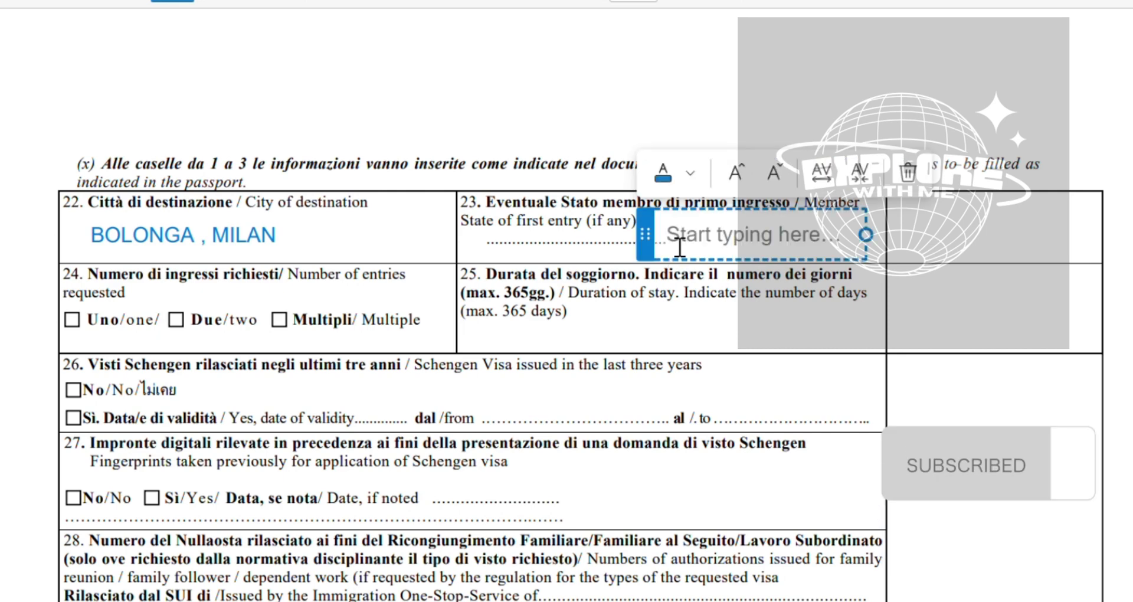
text(ITALY)
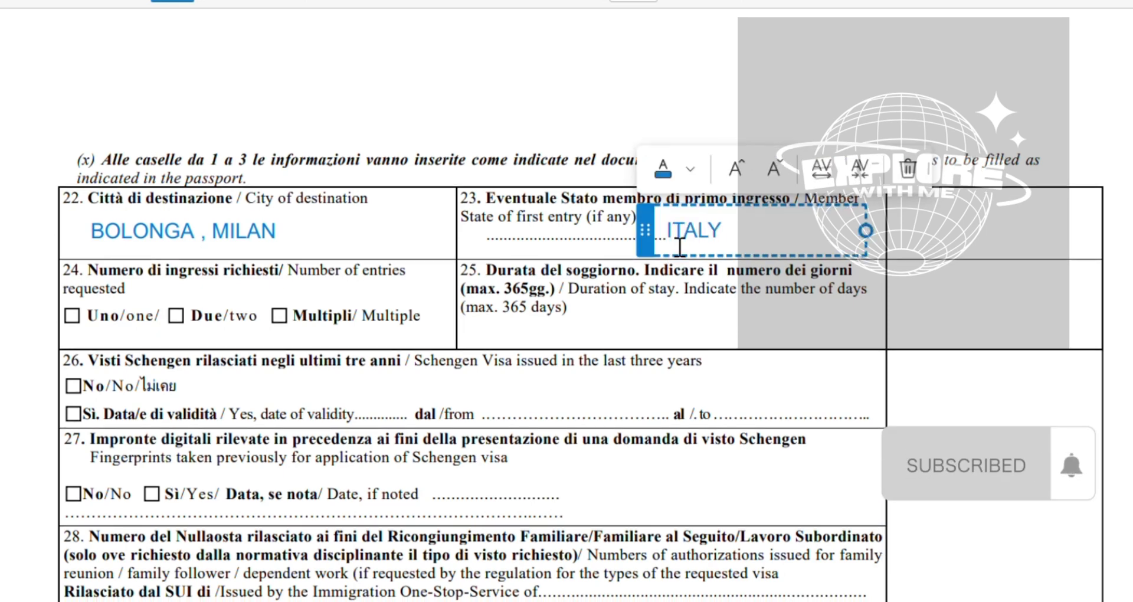
scroll(590, 248, down, 1)
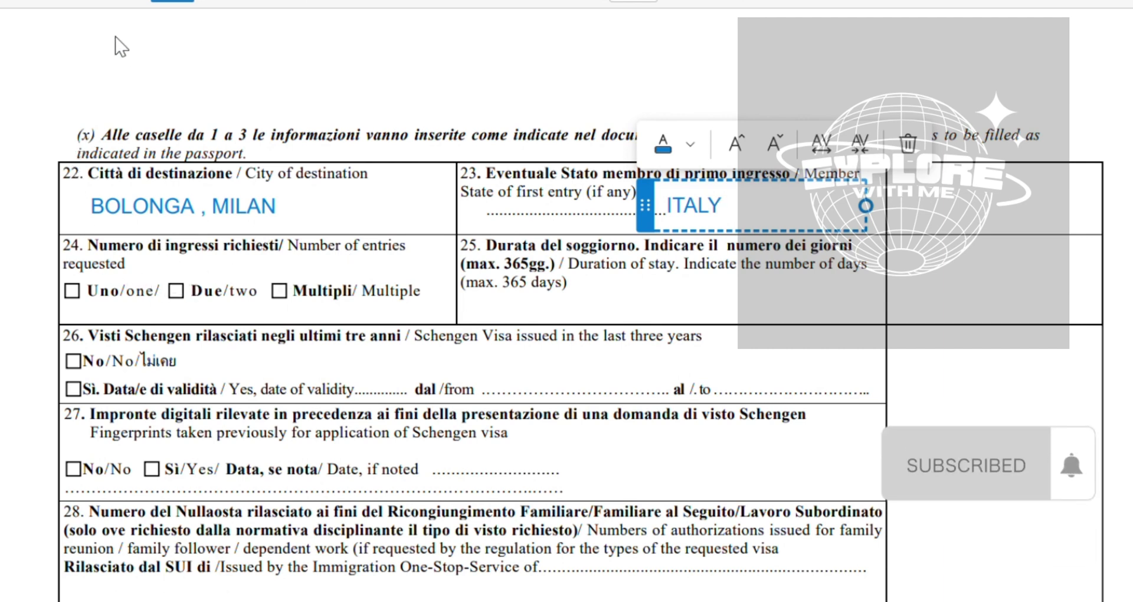
Draw a checkmark in the Multiple entries box of field 24
click(47, 1)
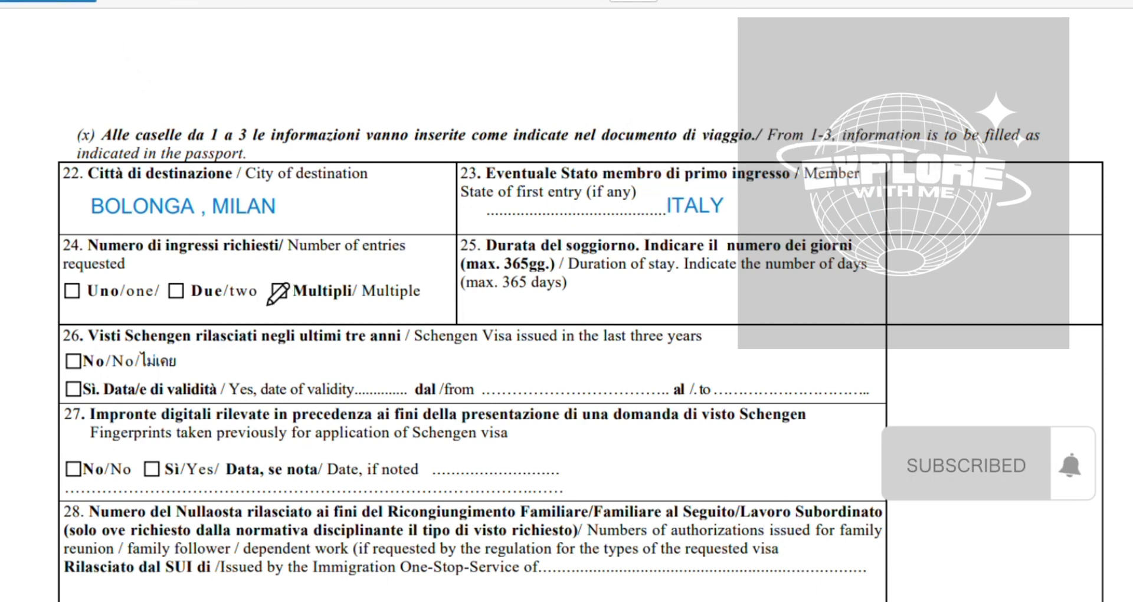
mouse_move(274, 286)
mouse_down()
mouse_move(291, 300)
mouse_move(314, 263)
mouse_up()
click(172, 1)
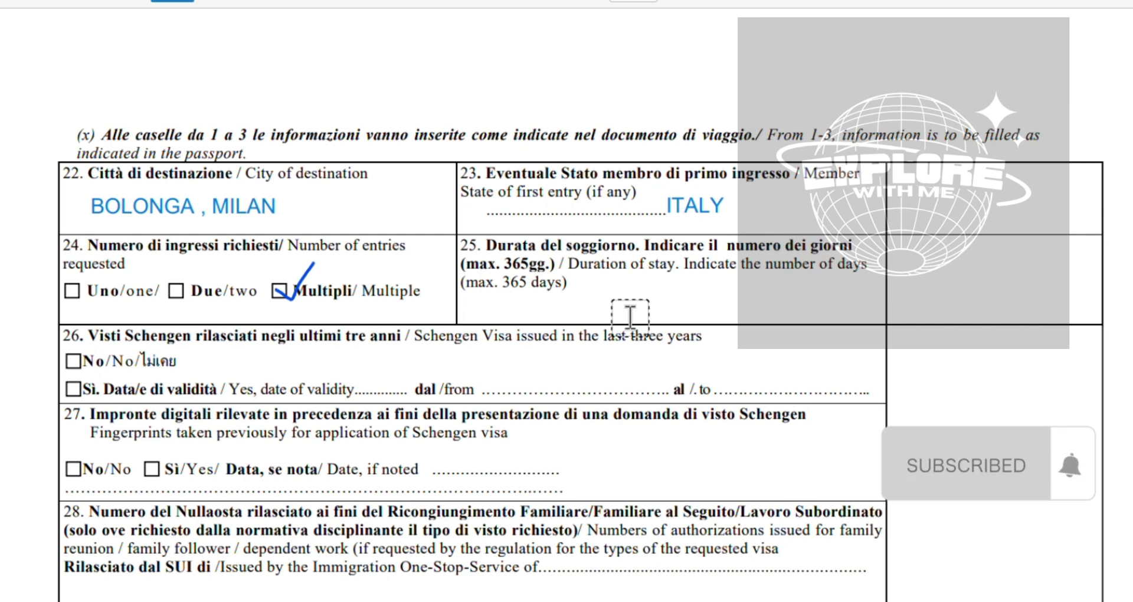
click(608, 304)
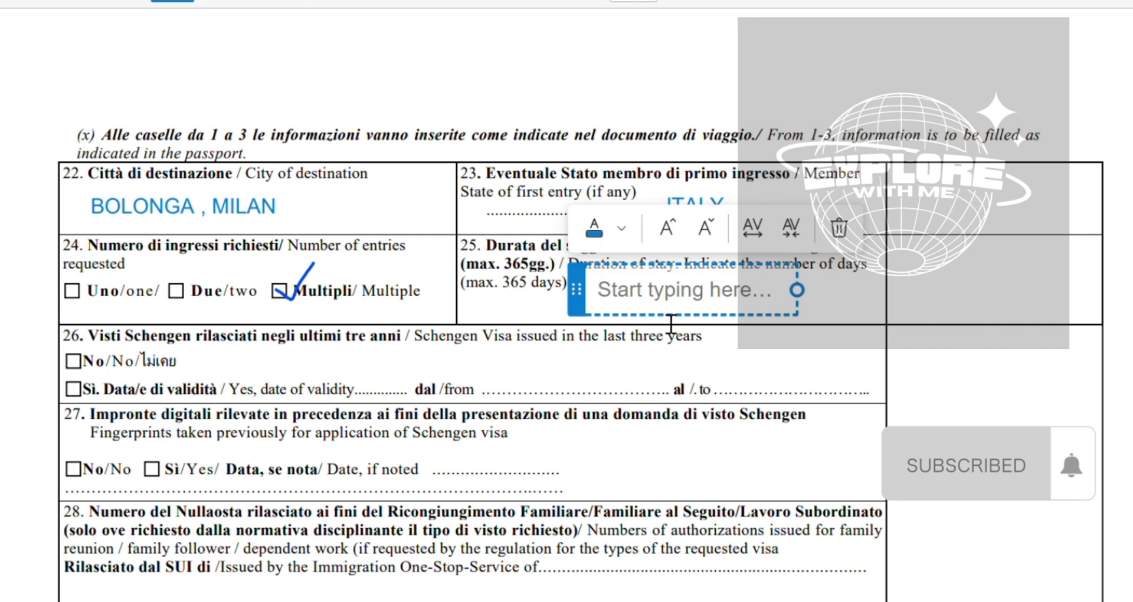
Type FAMILY REUNION as the purpose of the journey in field 25
text(FAMIKY)
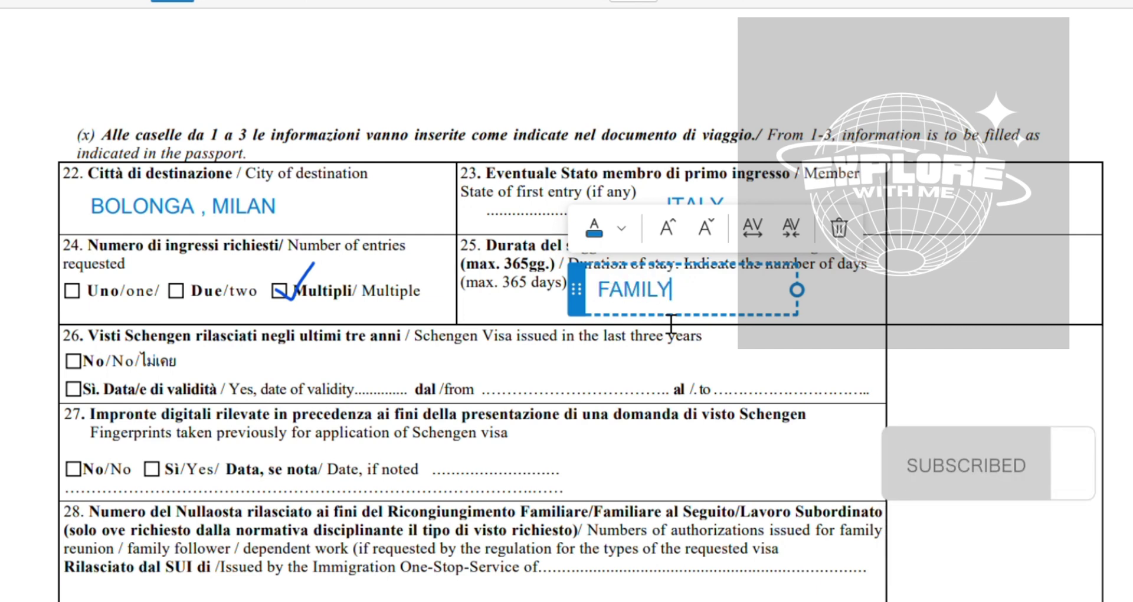
text( REUNION)
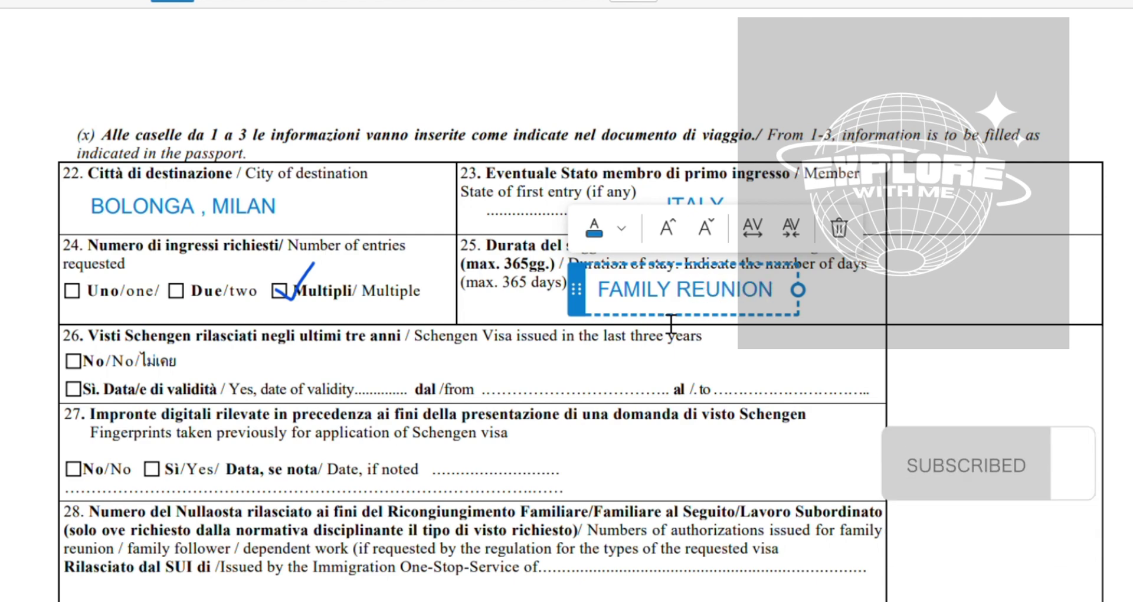
scroll(664, 321, down, 1)
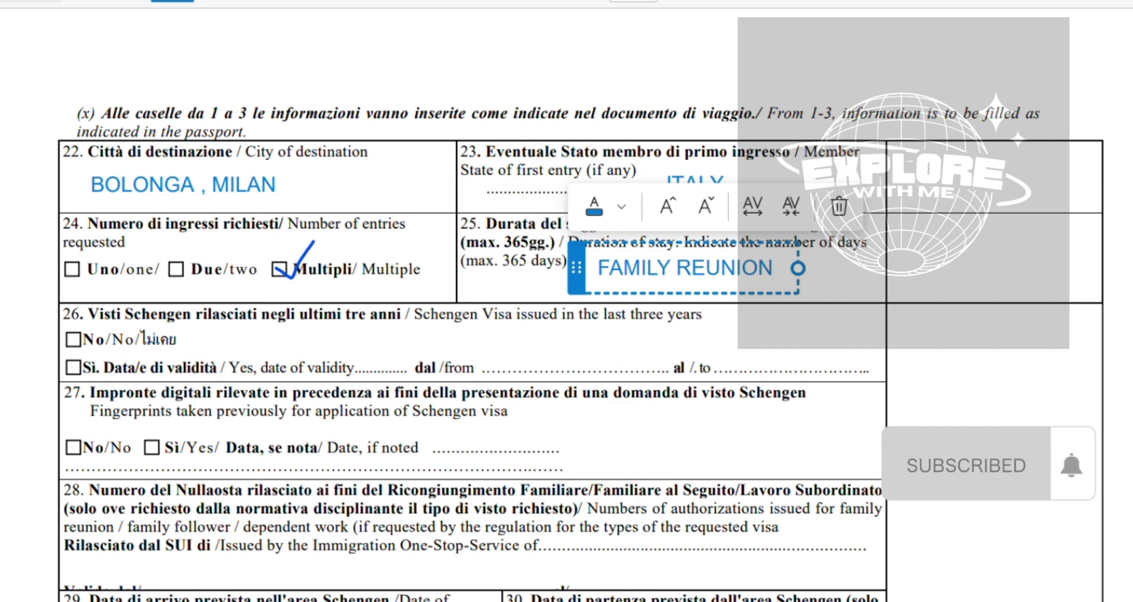
click(15, 295)
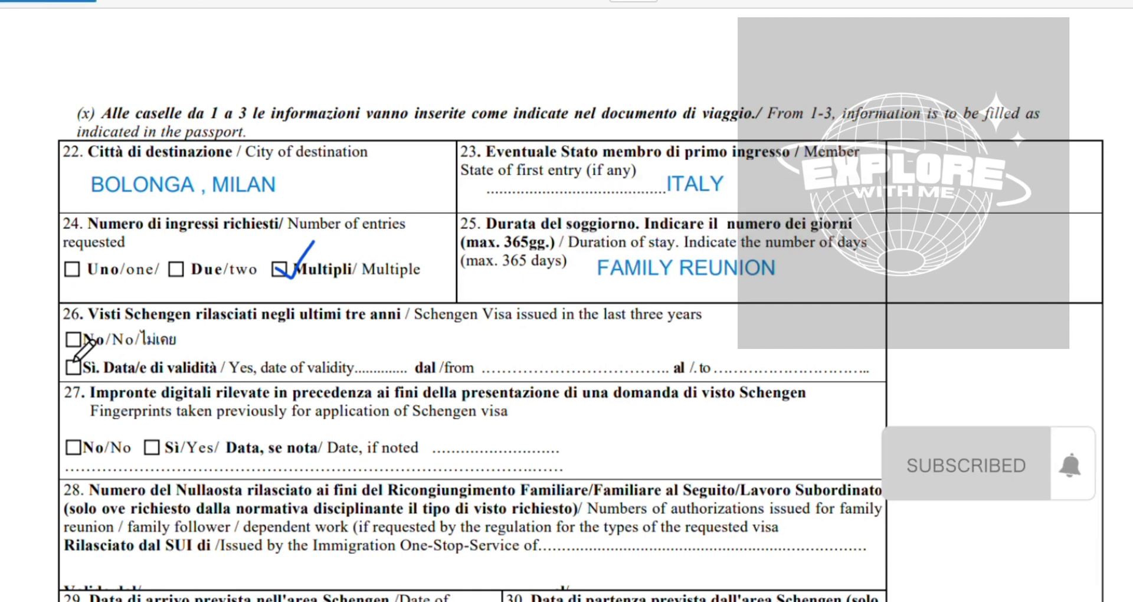
Draw checkmarks in the No boxes of sections 26 and 27
drag(68, 335, 103, 323)
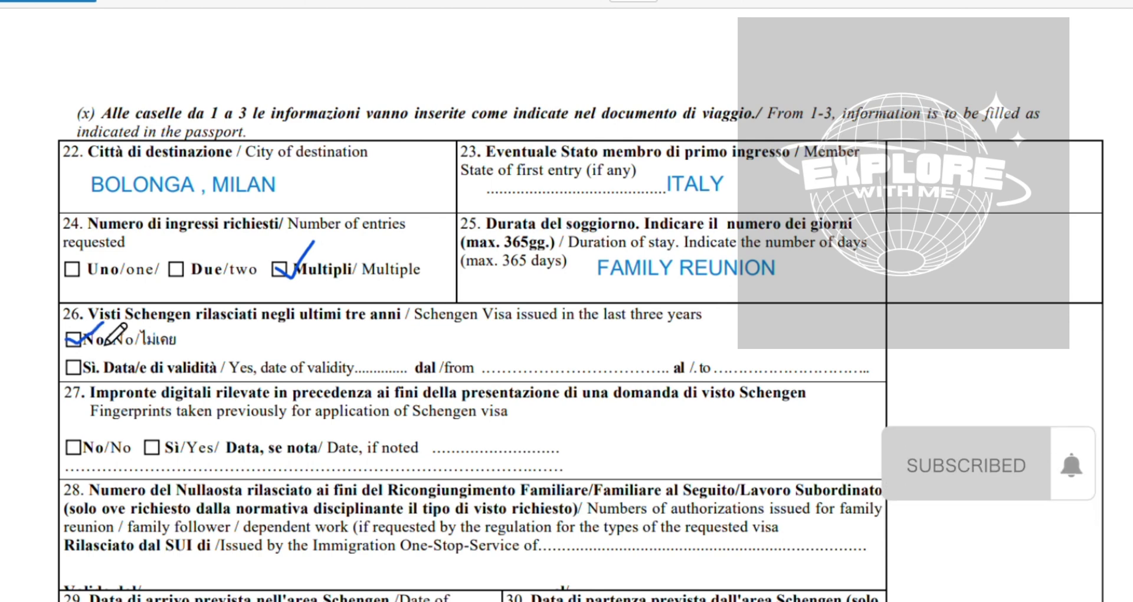
scroll(115, 334, down, 2)
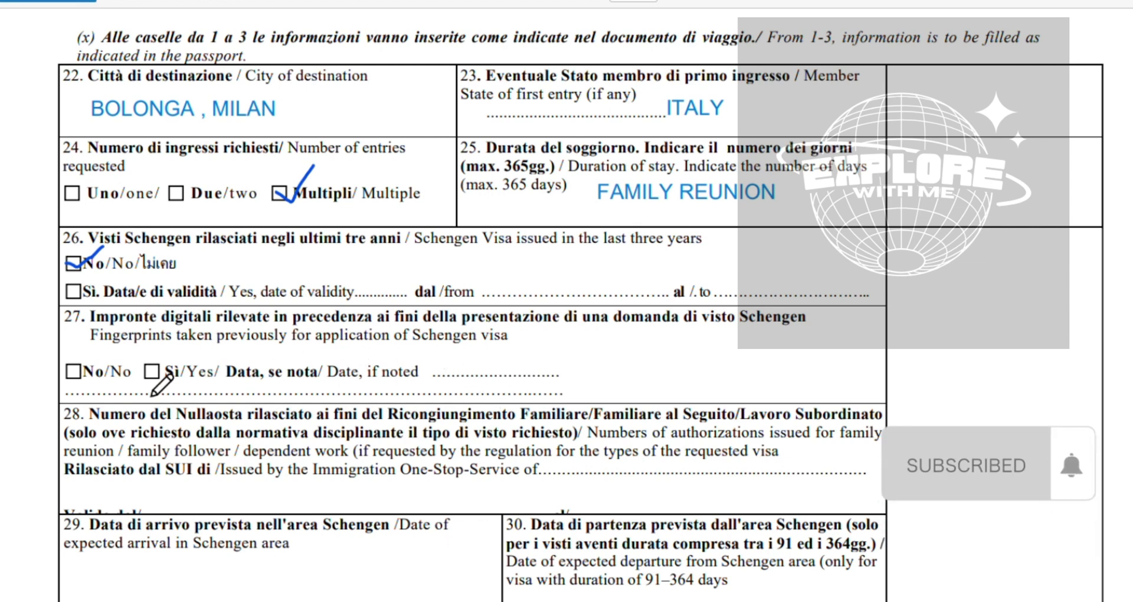
drag(66, 370, 101, 350)
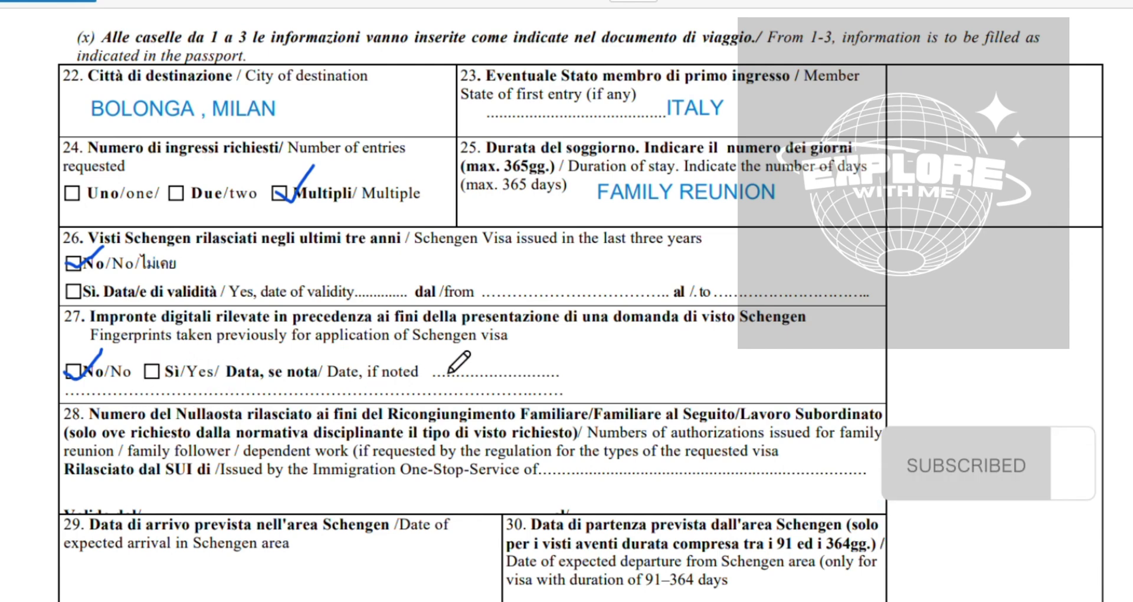
scroll(512, 405, down, 3)
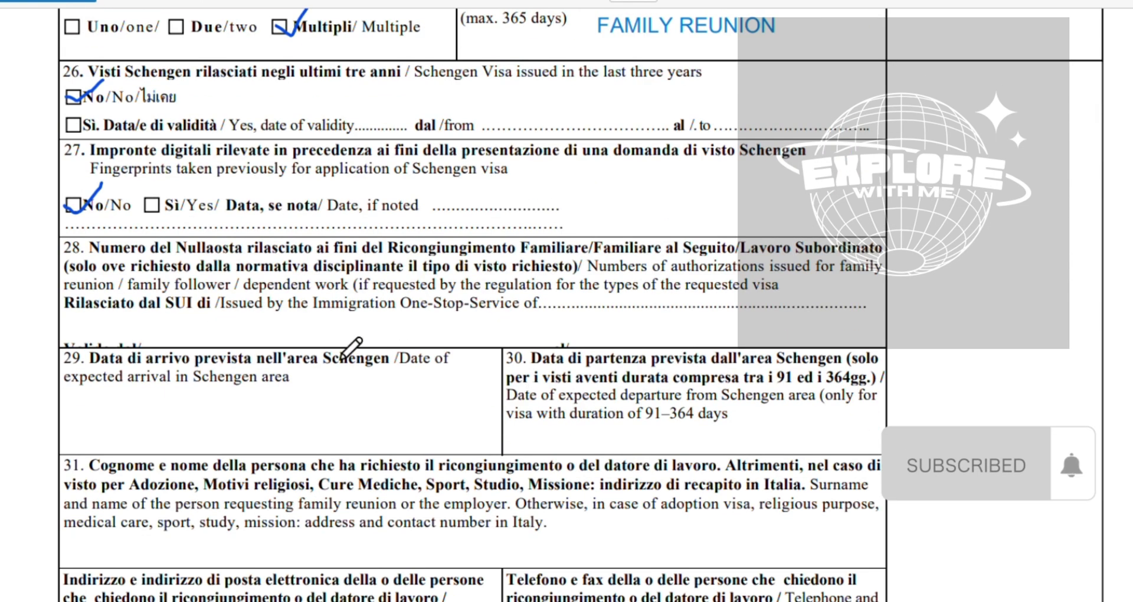
Type the family-reunion authorization number on the section 28 issued-by line
drag(338, 338, 349, 311)
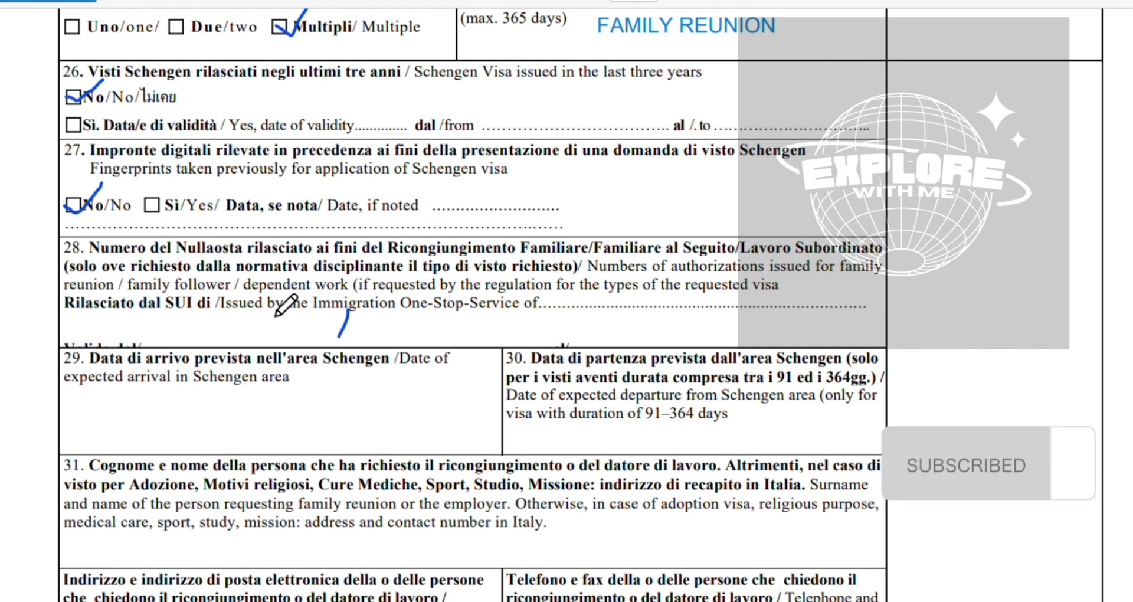
click(172, 2)
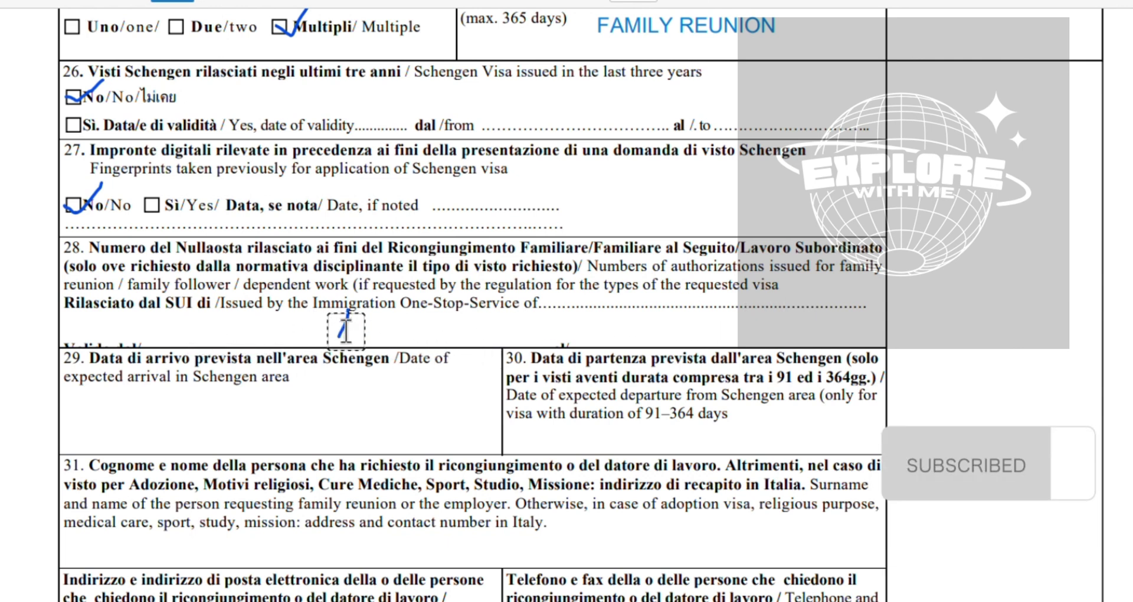
click(568, 316)
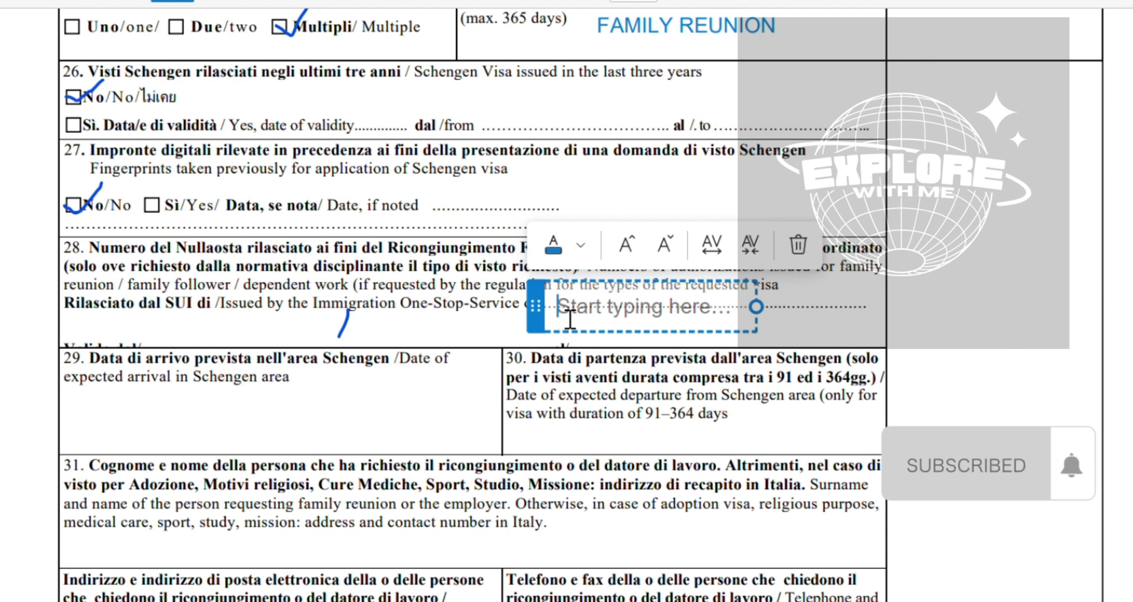
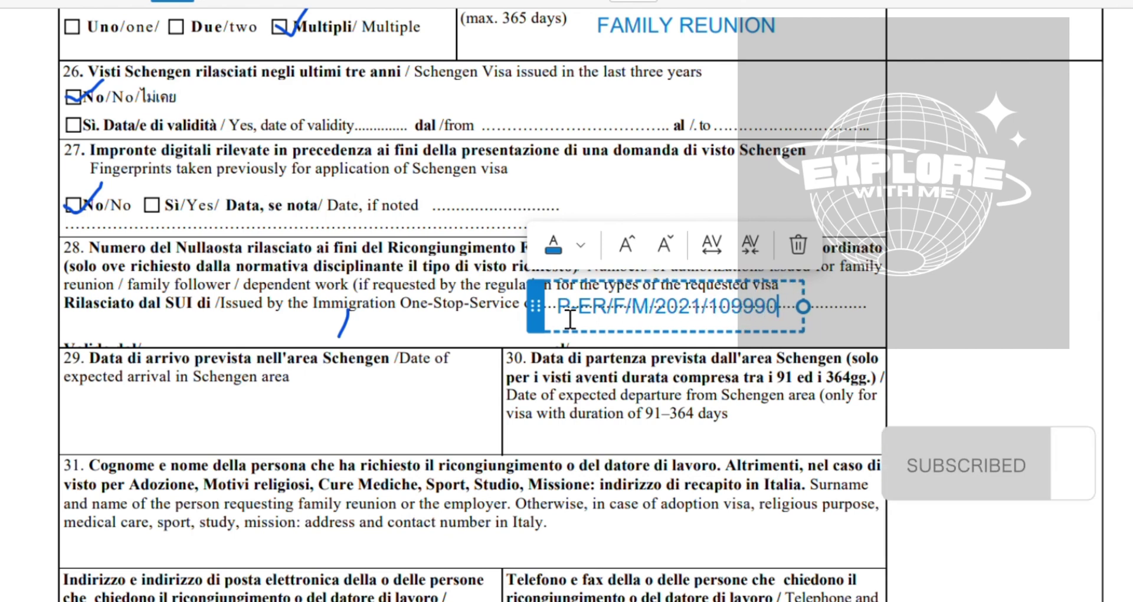
scroll(570, 320, down, 1)
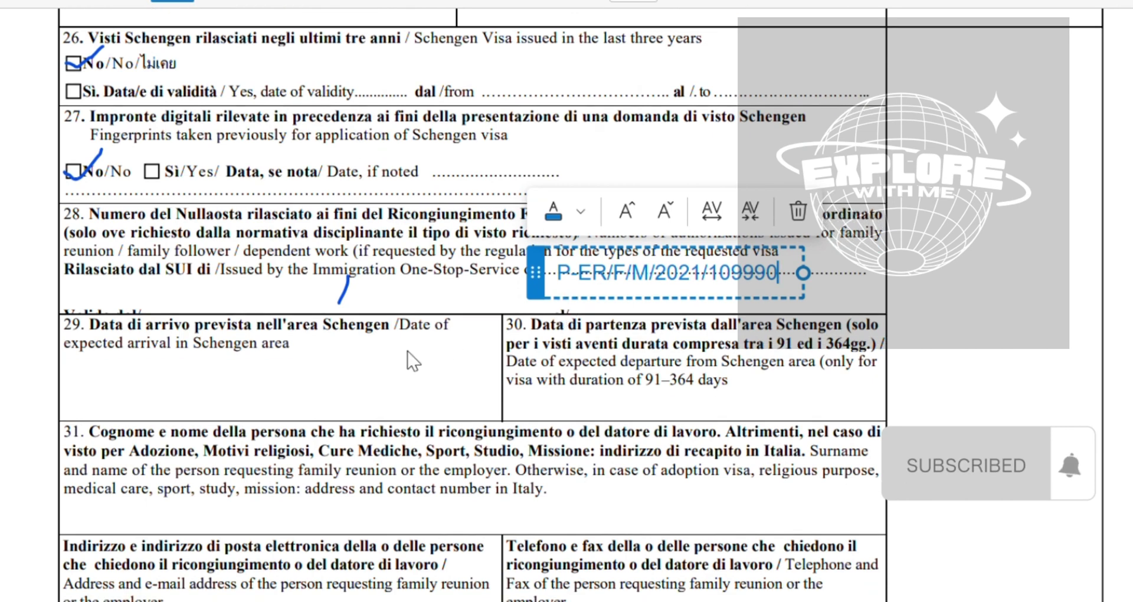
click(426, 369)
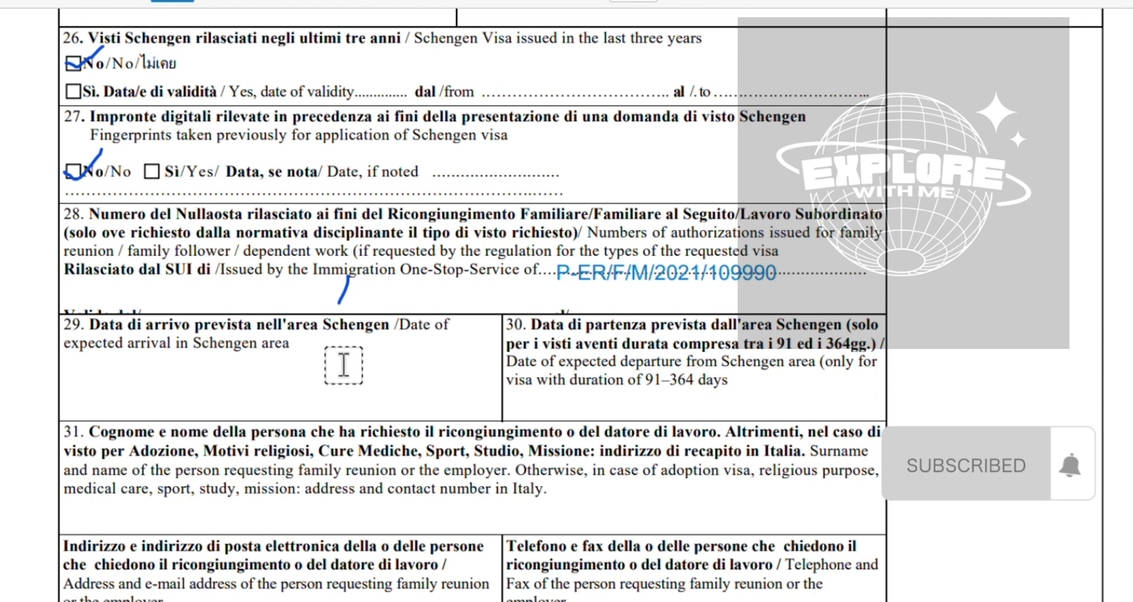
Enter AS SOON AS POSSIBLE in section 29
click(180, 385)
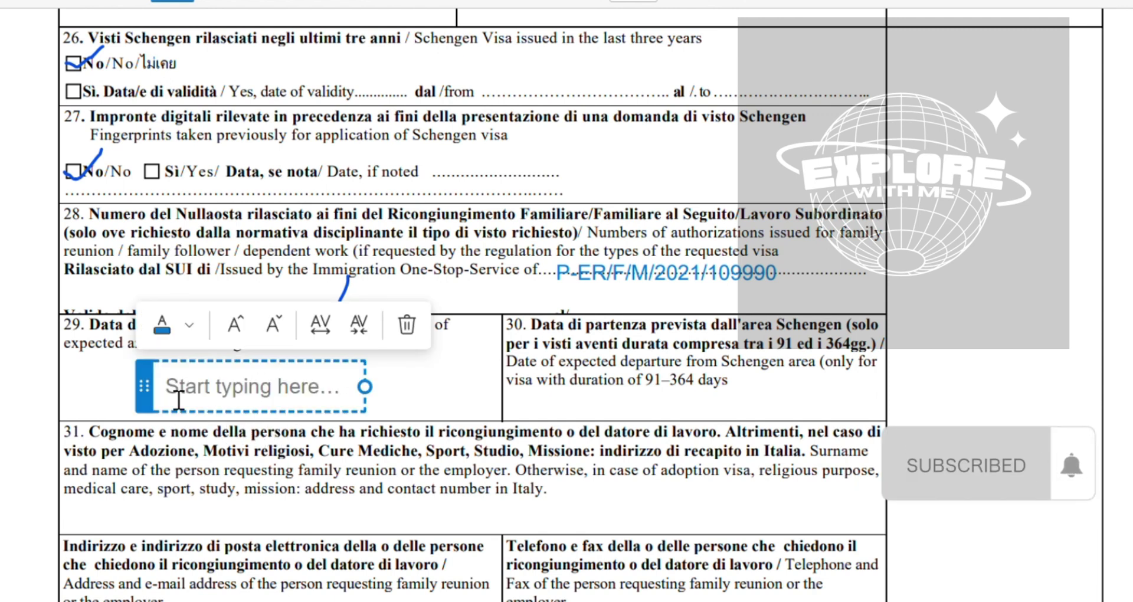
text(AS SO)
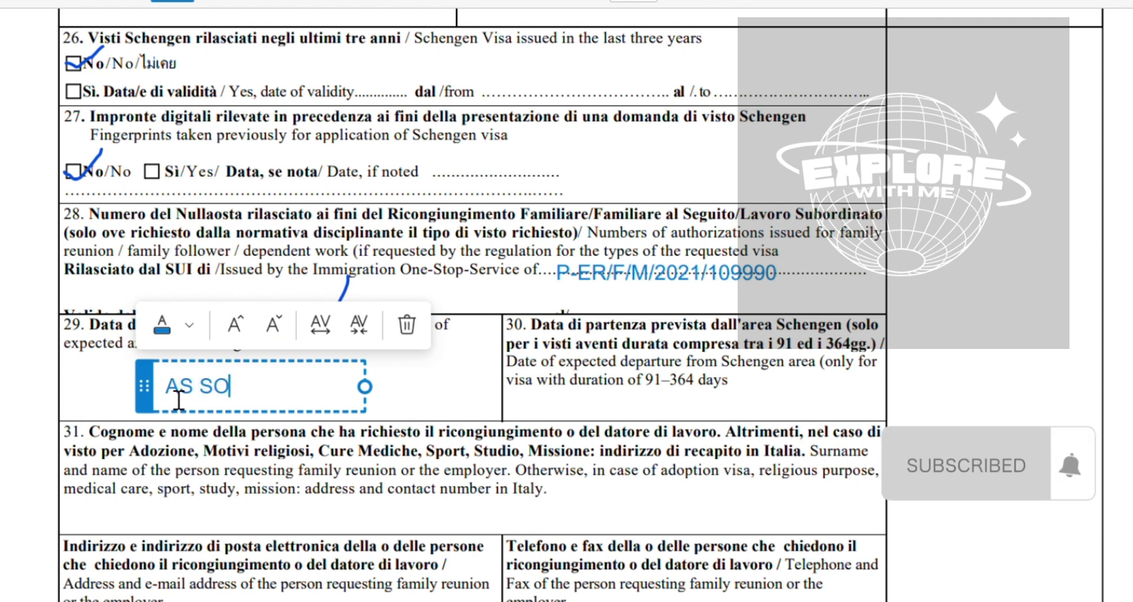
text(ON AS POSSIBLE)
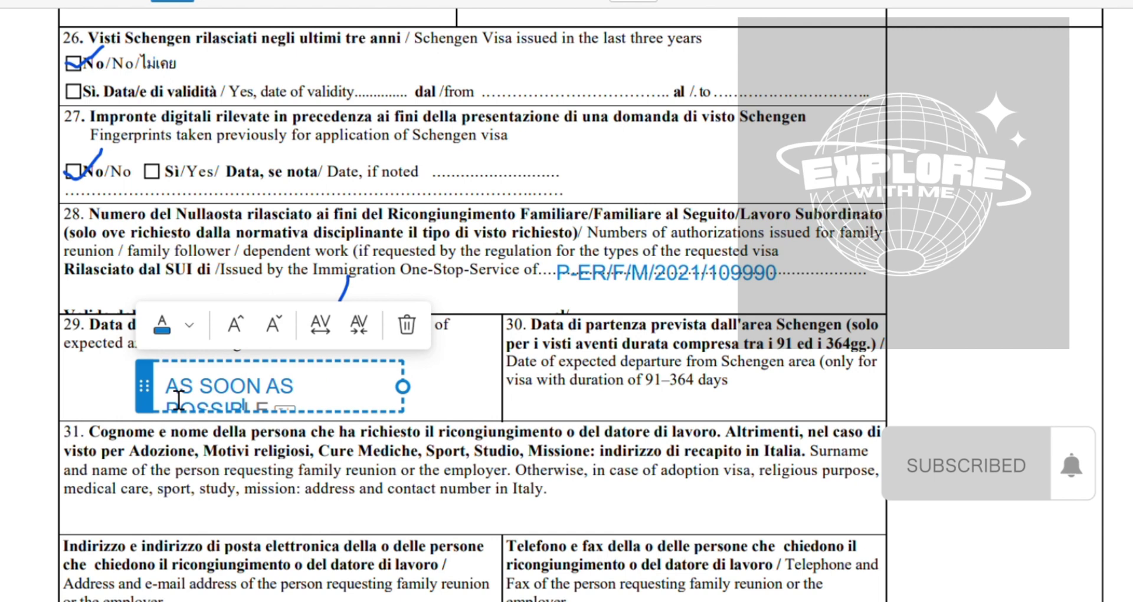
scroll(637, 424, down, 1)
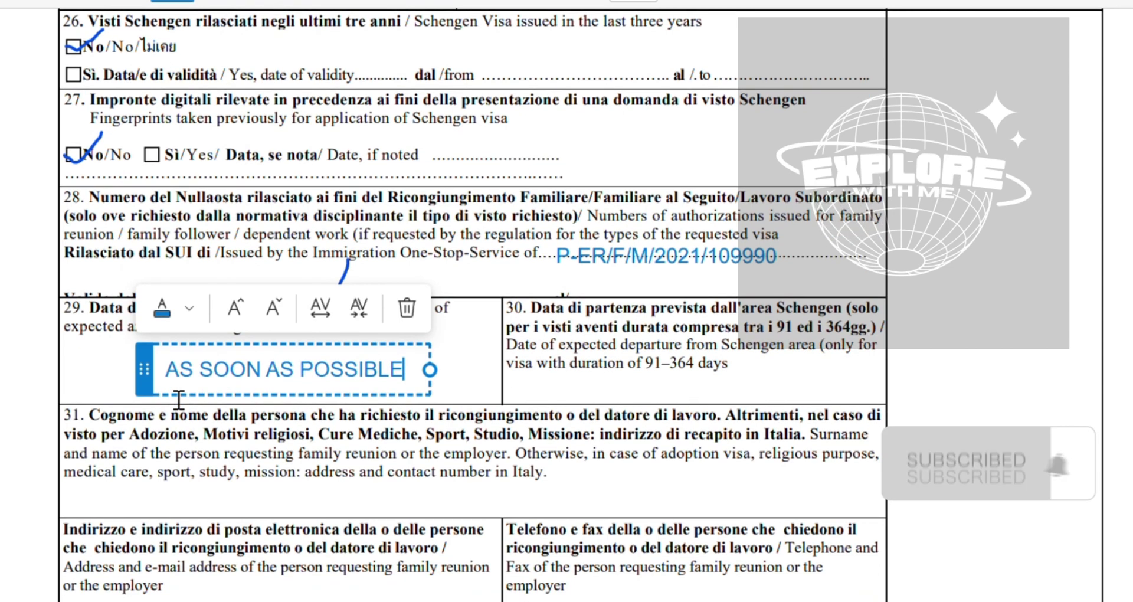
click(626, 406)
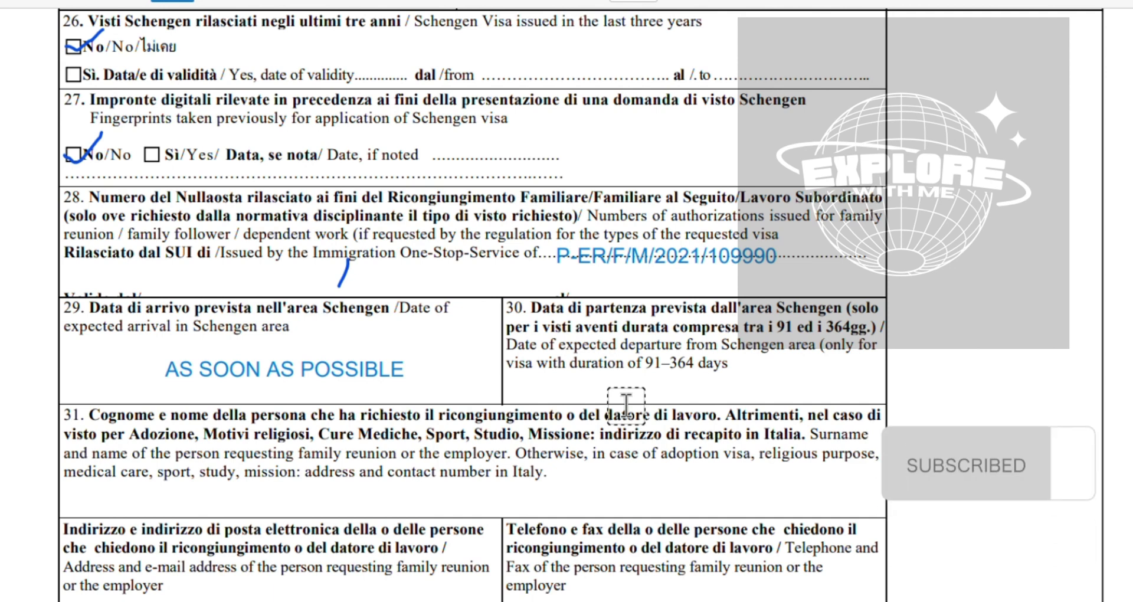
Enter FAMILY REUION in section 30
click(591, 391)
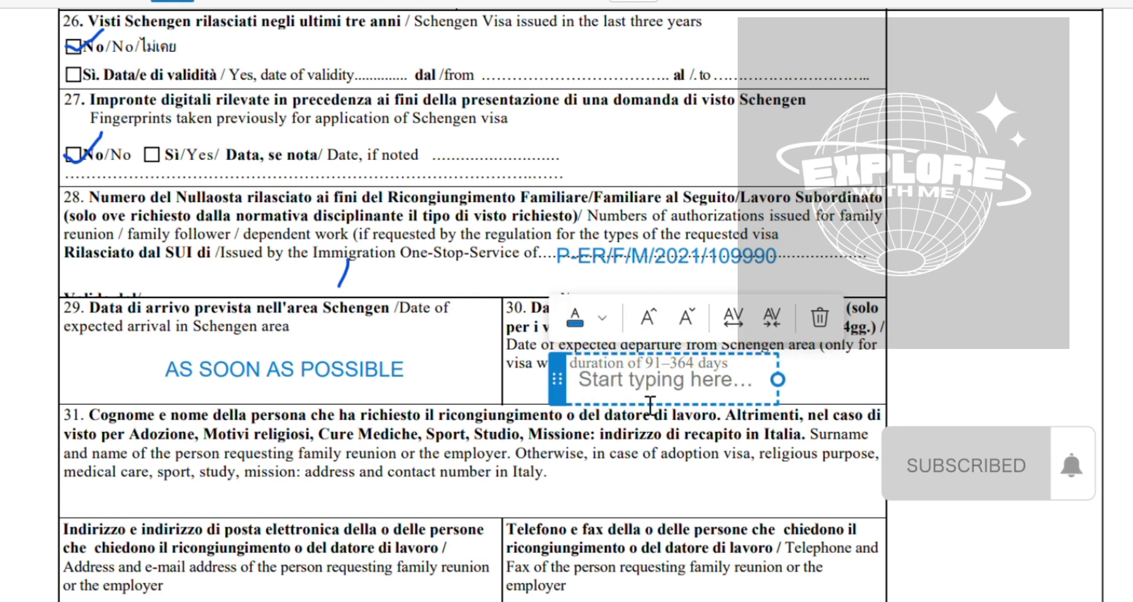
text(FAMI)
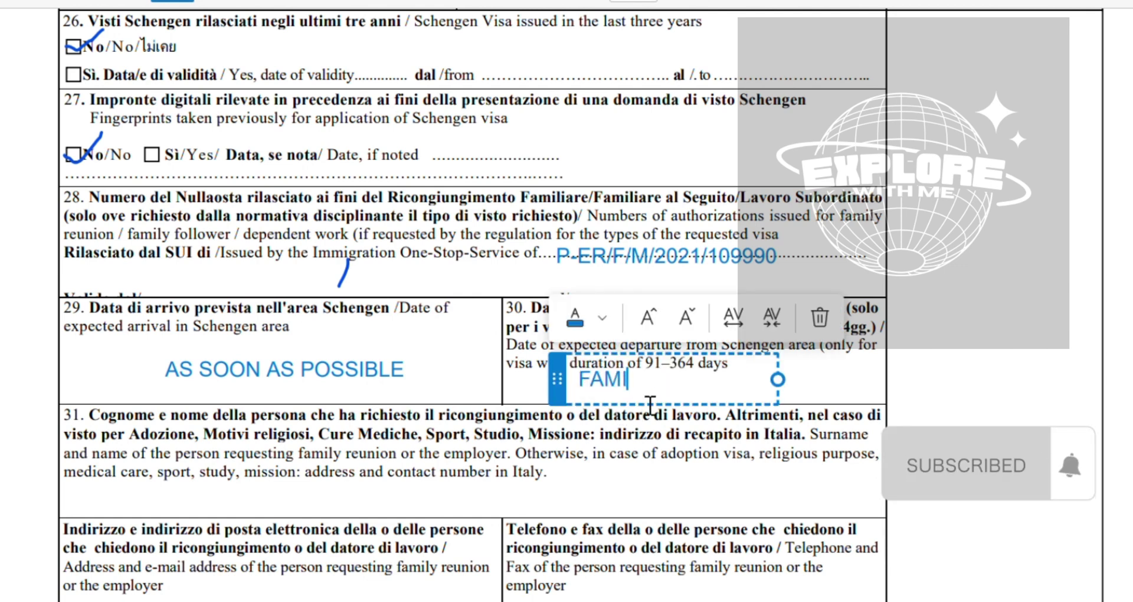
text(LY REUION)
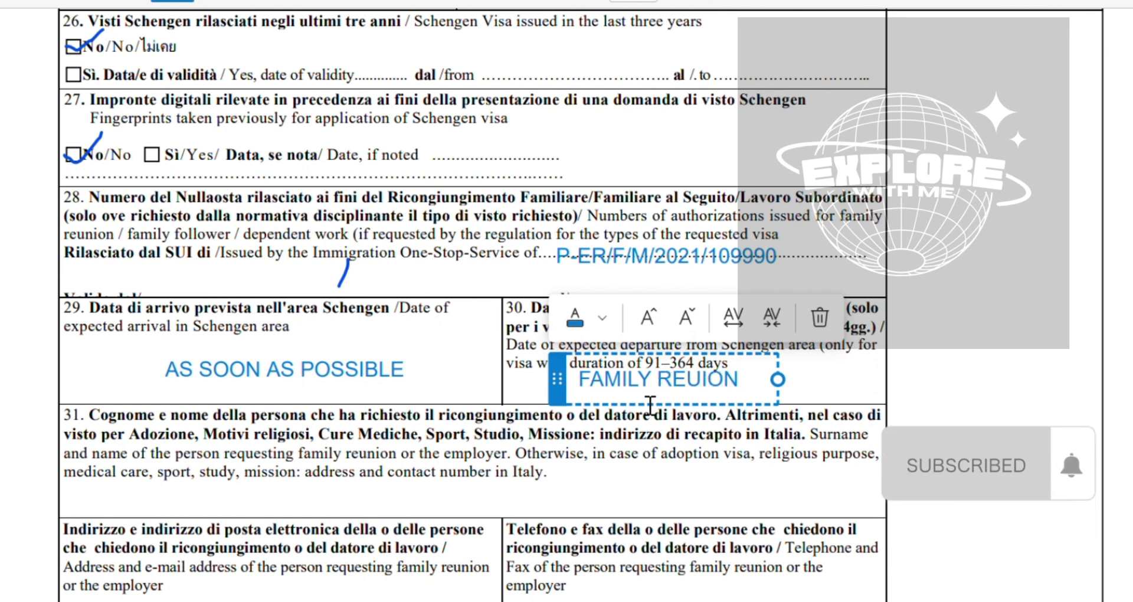
scroll(650, 406, down, 2)
click(402, 409)
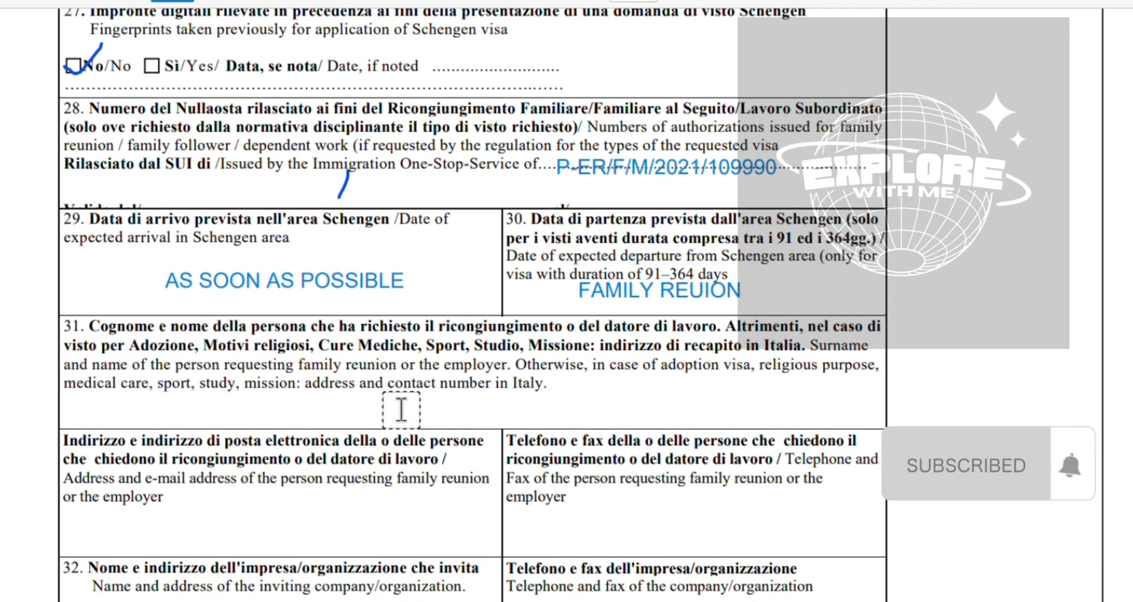